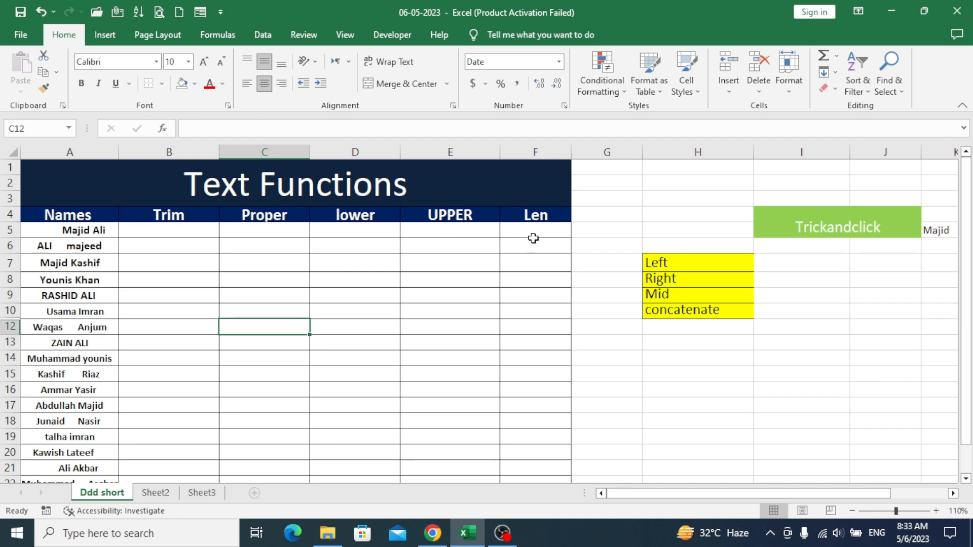
Enter =TRIM(A5) in B5 to strip extra spaces from the first name
{"action": "left_click", "coordinate": [94, 217]}
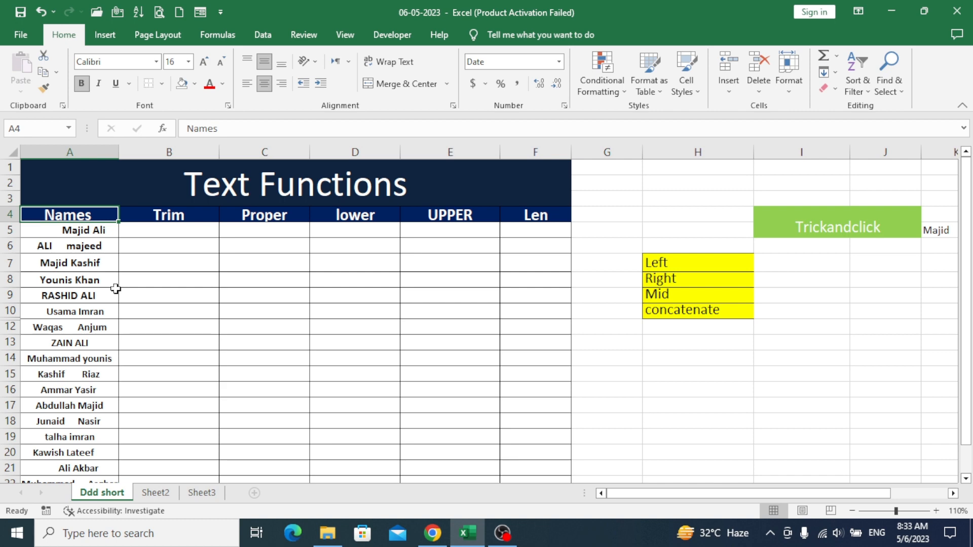
{"action": "left_click", "coordinate": [163, 219]}
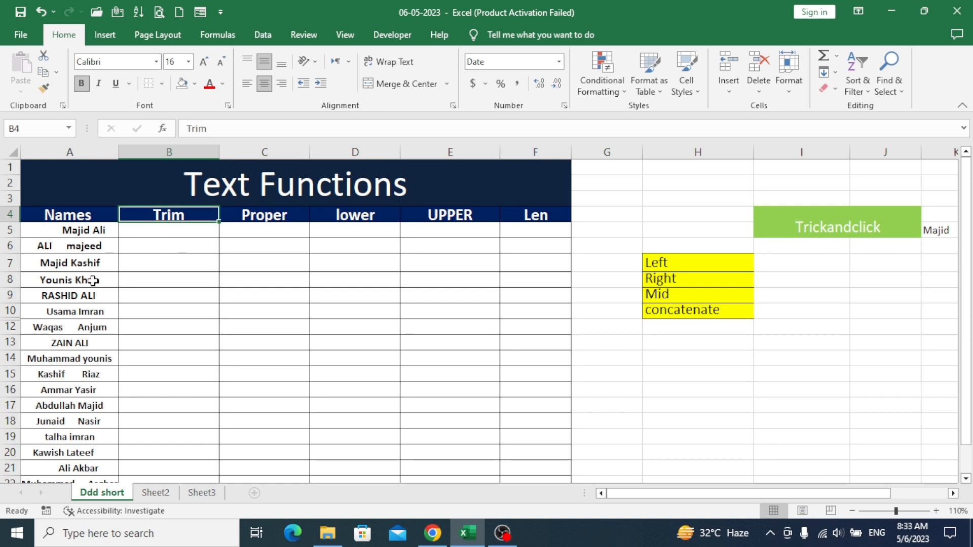
{"action": "left_click", "coordinate": [161, 229]}
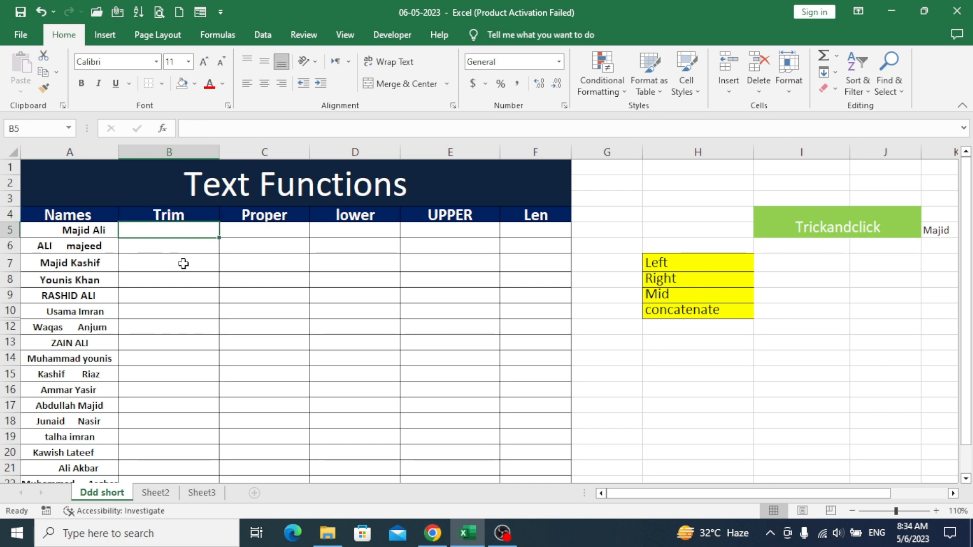
{"action": "type", "text": "="}
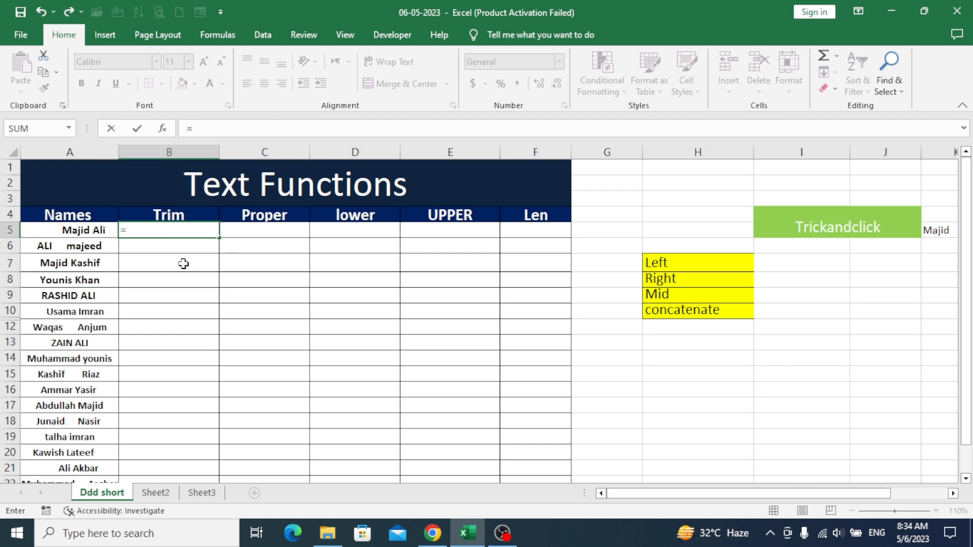
{"action": "type", "text": "trim("}
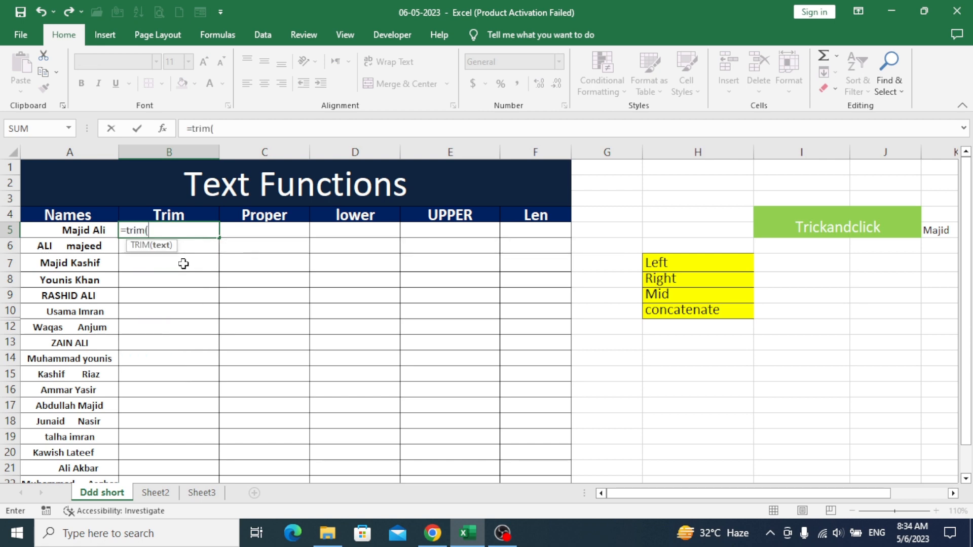
{"action": "left_click", "coordinate": [84, 232]}
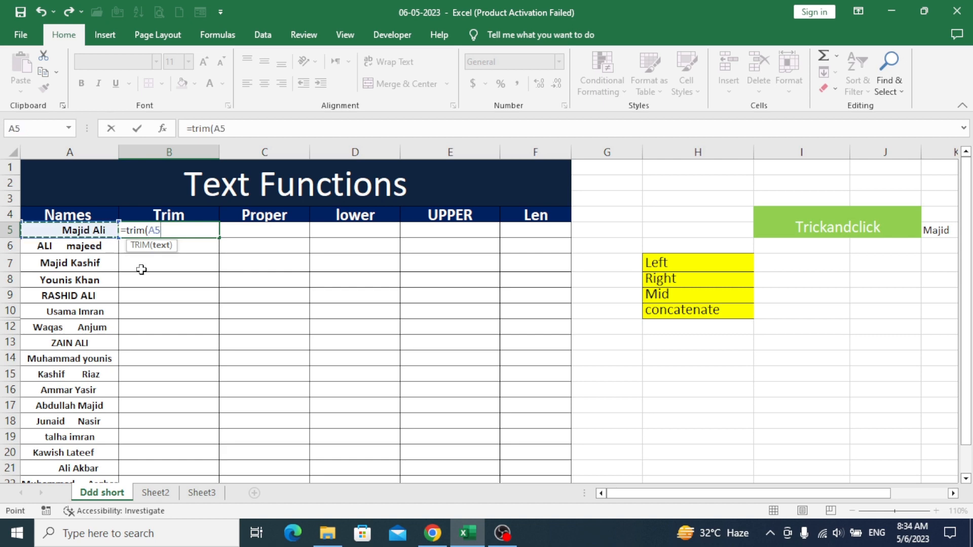
{"action": "type", "text": ")"}
{"action": "key", "text": "Return"}
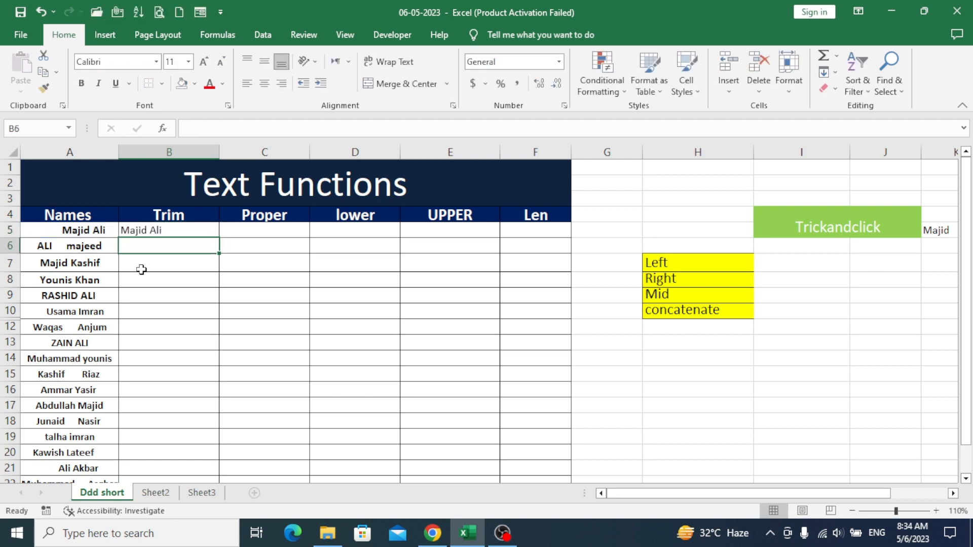
{"action": "key", "text": "Up"}
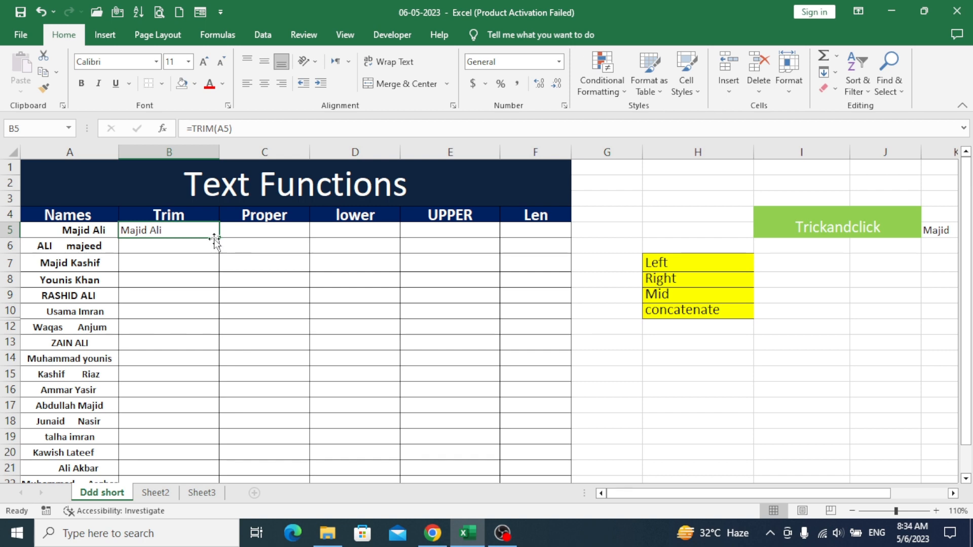
{"action": "left_click_drag", "start_coordinate": [219, 238], "coordinate": [210, 444]}
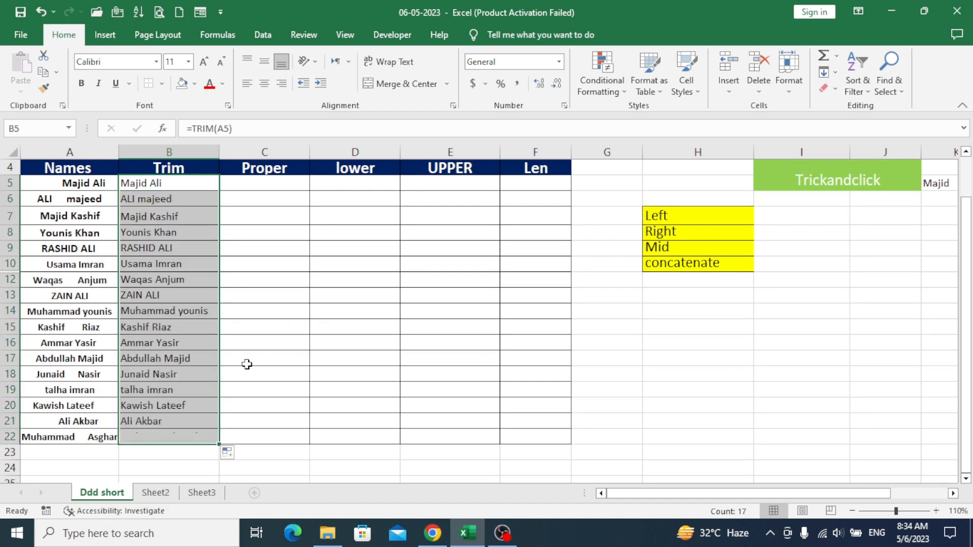
{"action": "scroll", "coordinate": [248, 362], "scroll_direction": "up", "scroll_amount": 1}
{"action": "left_click", "coordinate": [209, 324]}
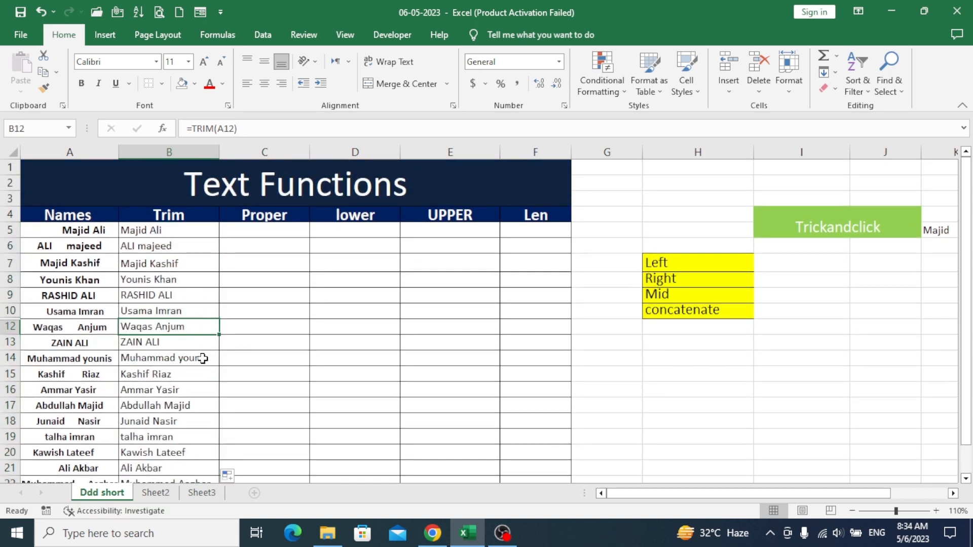
{"action": "left_click", "coordinate": [79, 268]}
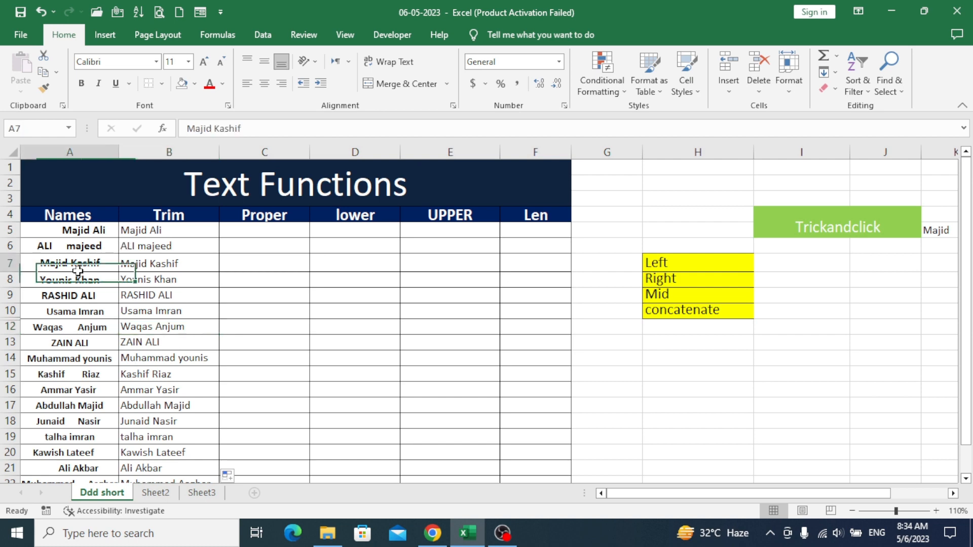
{"action": "left_click", "coordinate": [79, 328]}
{"action": "left_click", "coordinate": [167, 328]}
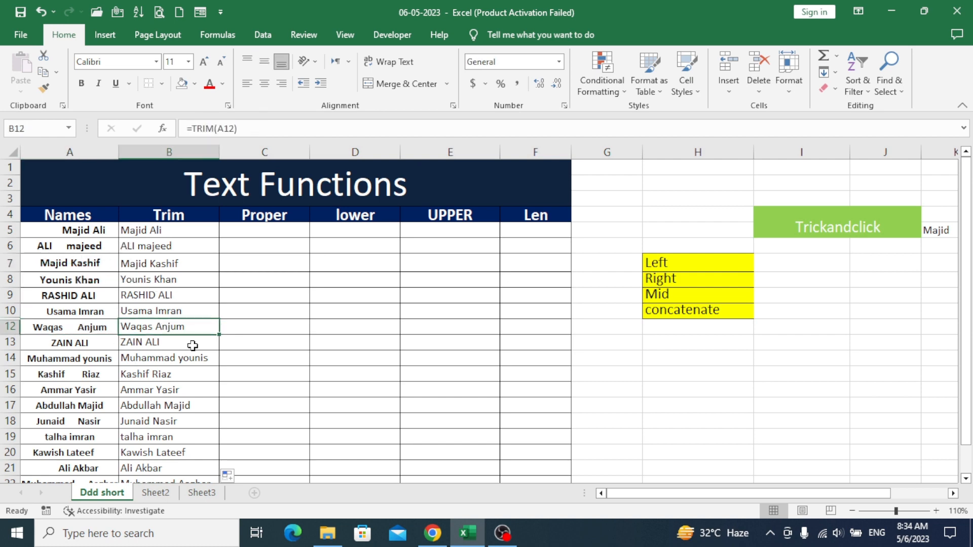
{"action": "left_click", "coordinate": [254, 232]}
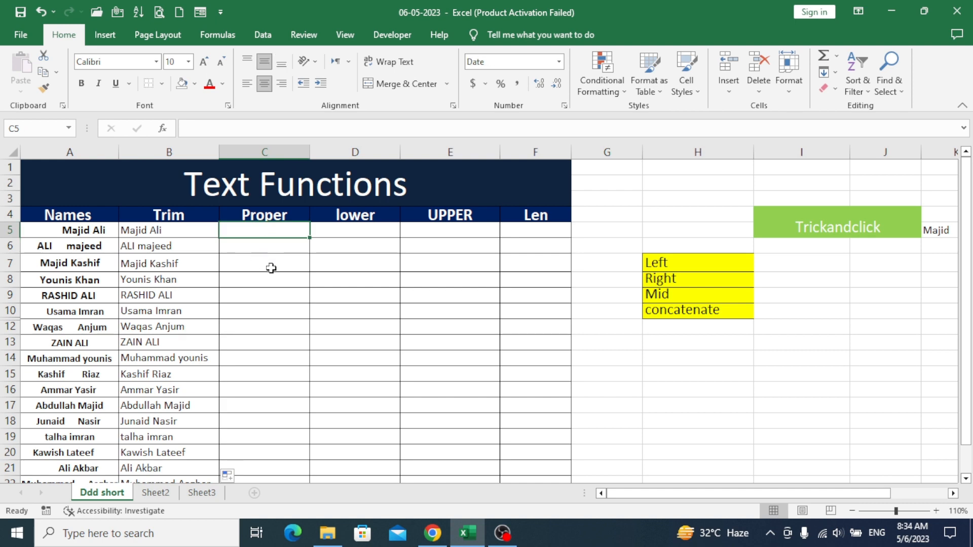
Enter =PROPER(B5) in C5 to capitalise the first trimmed name
{"action": "type", "text": "=proper"}
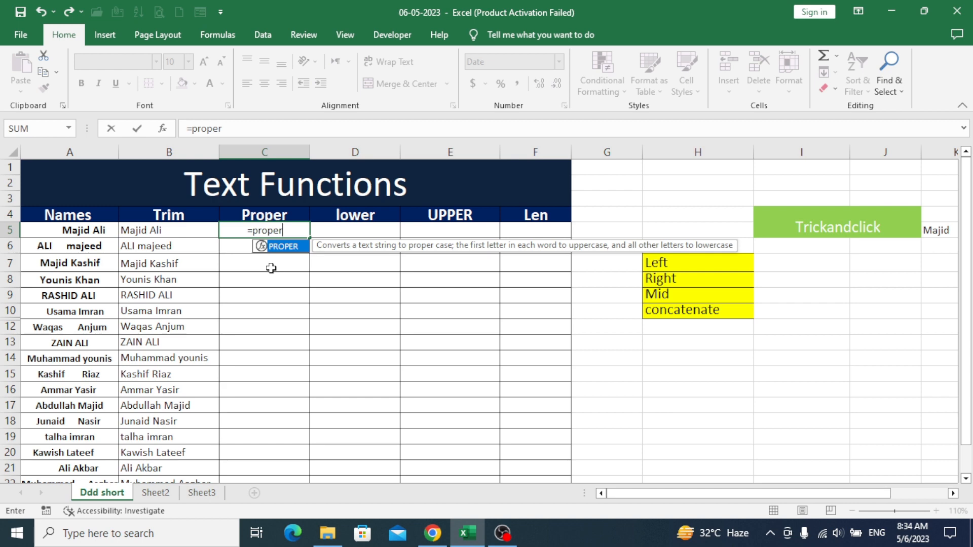
{"action": "type", "text": "("}
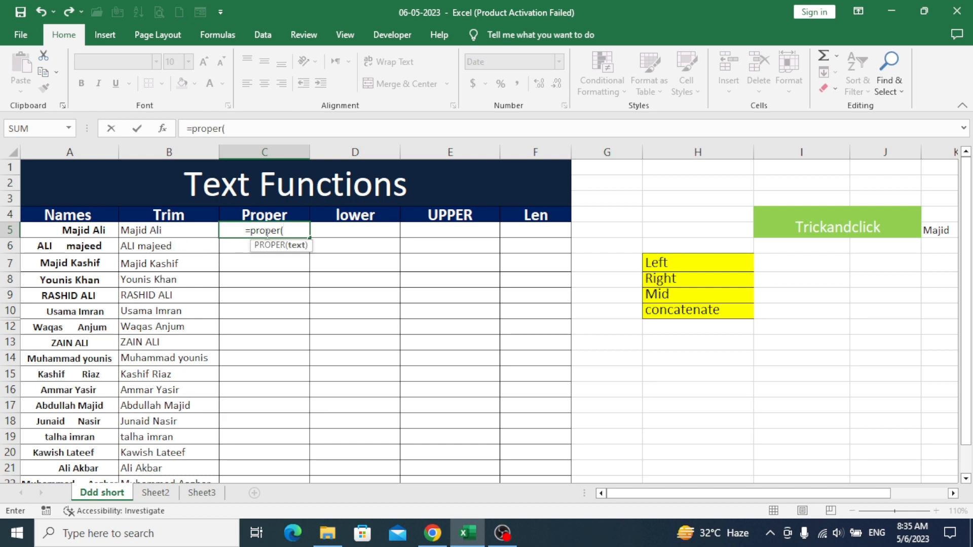
{"action": "left_click", "coordinate": [175, 231]}
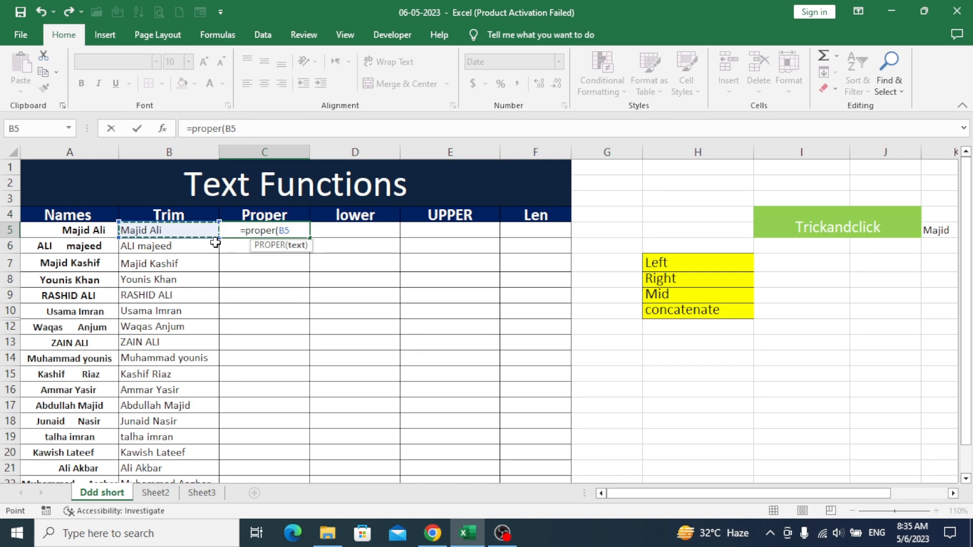
{"action": "type", "text": ")"}
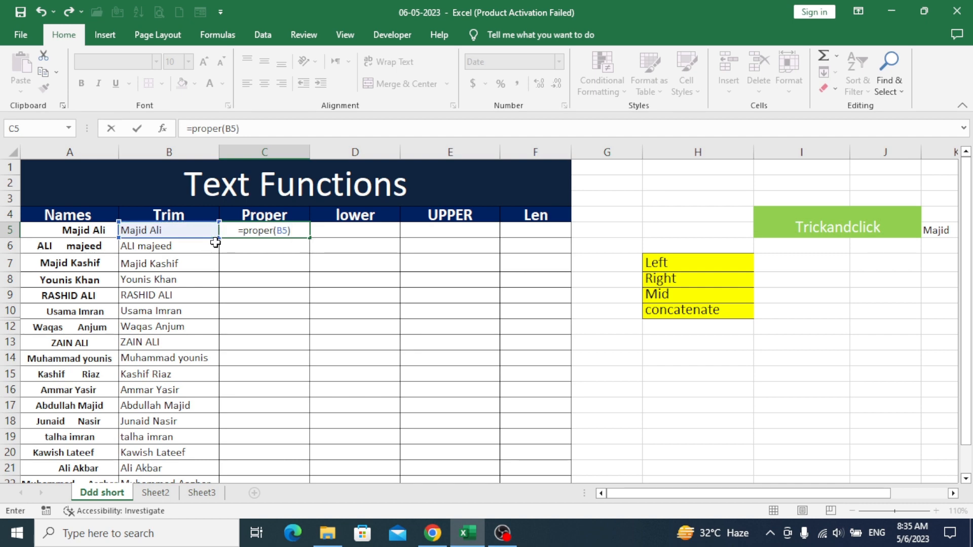
{"action": "key", "text": "Return"}
Fill the PROPER formula down to C22 and spot-check rows 8, 9, 12, 15 and 17
{"action": "left_click", "coordinate": [259, 229]}
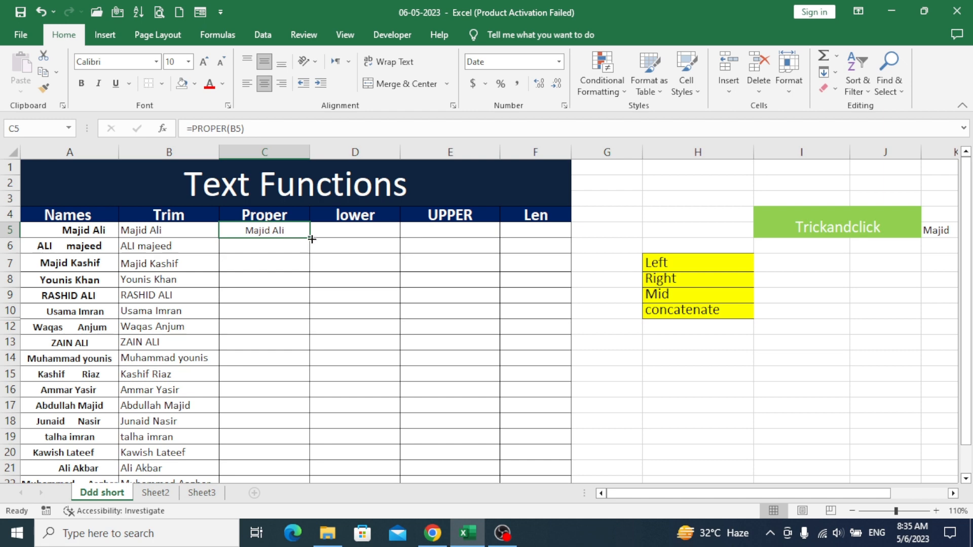
{"action": "left_click_drag", "start_coordinate": [310, 236], "coordinate": [311, 452]}
{"action": "scroll", "coordinate": [289, 355], "scroll_direction": "up", "scroll_amount": 1}
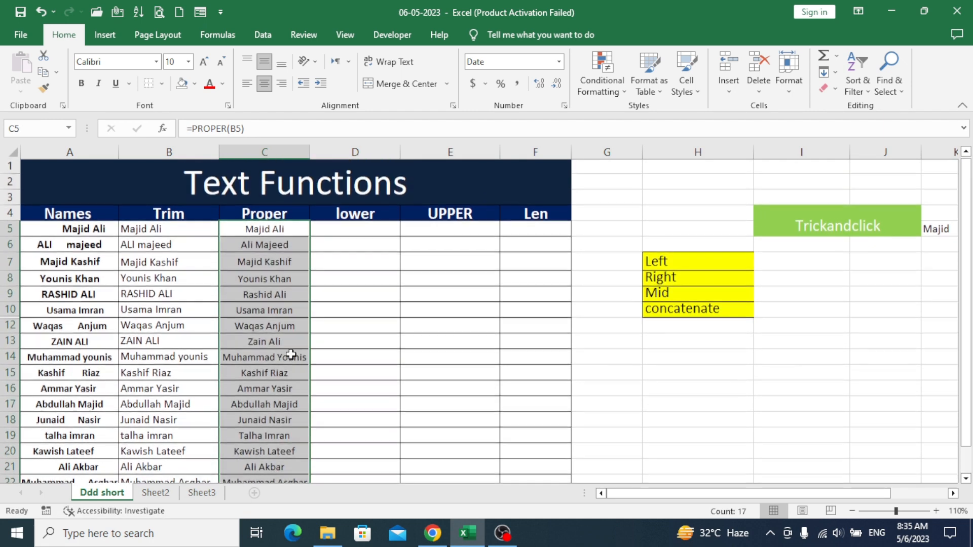
{"action": "left_click", "coordinate": [234, 324]}
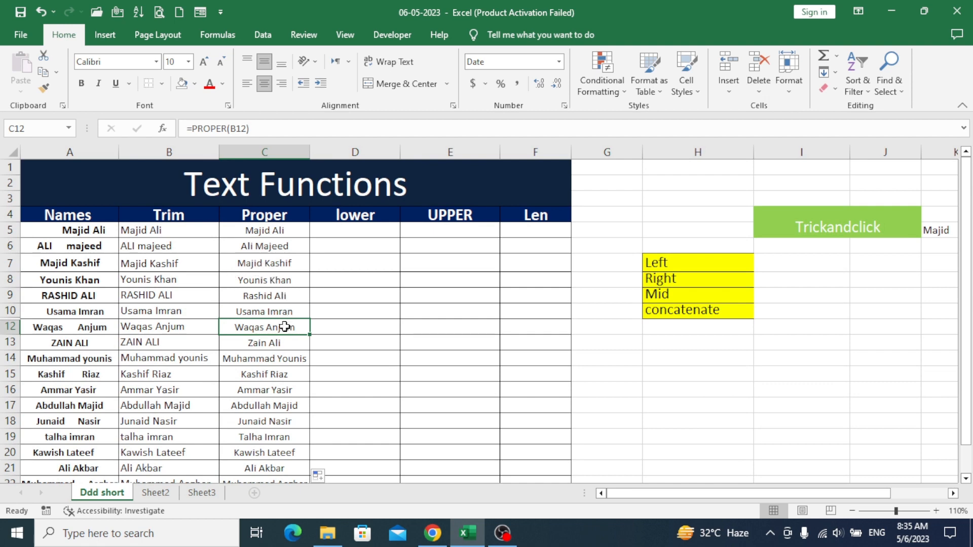
{"action": "left_click", "coordinate": [274, 295]}
{"action": "left_click", "coordinate": [268, 279]}
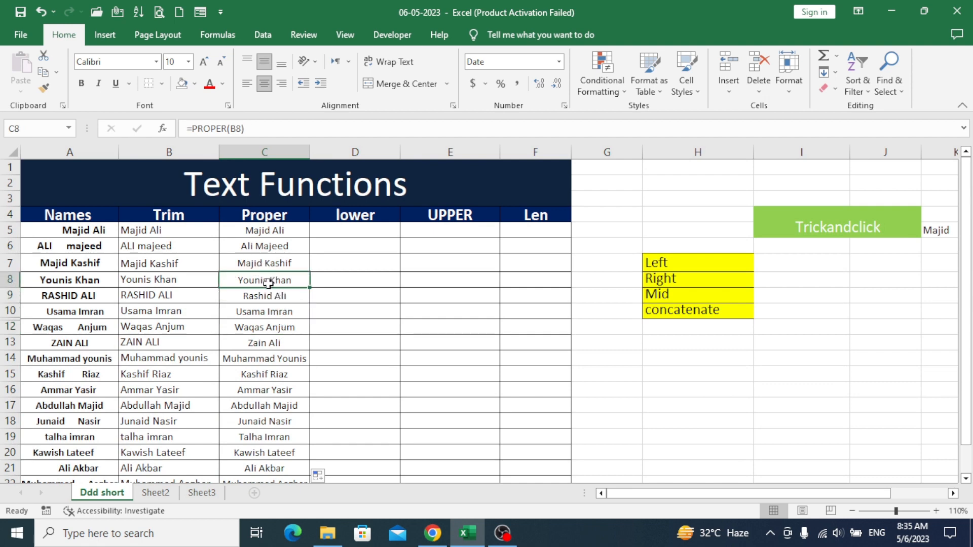
{"action": "left_click", "coordinate": [272, 324]}
{"action": "left_click", "coordinate": [265, 374]}
{"action": "left_click", "coordinate": [264, 405]}
{"action": "left_click", "coordinate": [264, 326]}
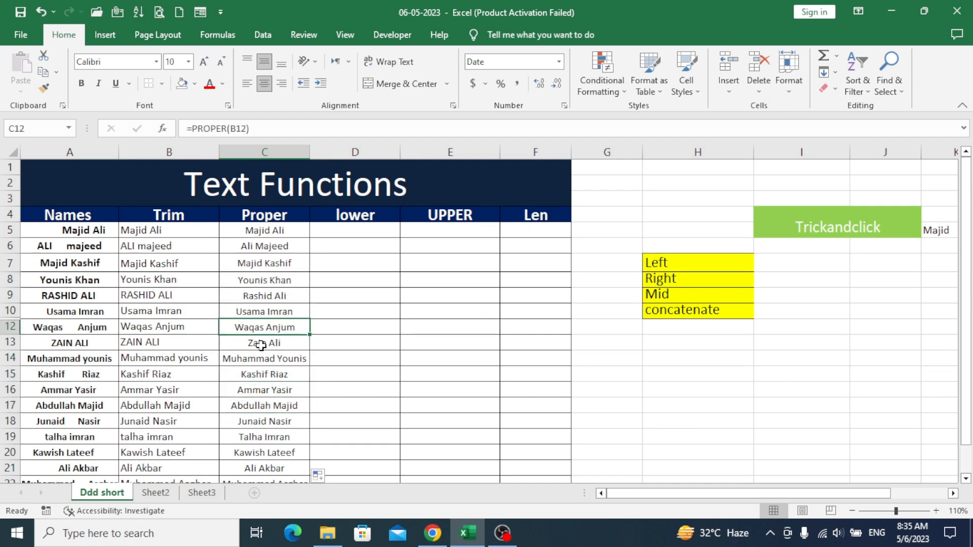
{"action": "left_click", "coordinate": [357, 231]}
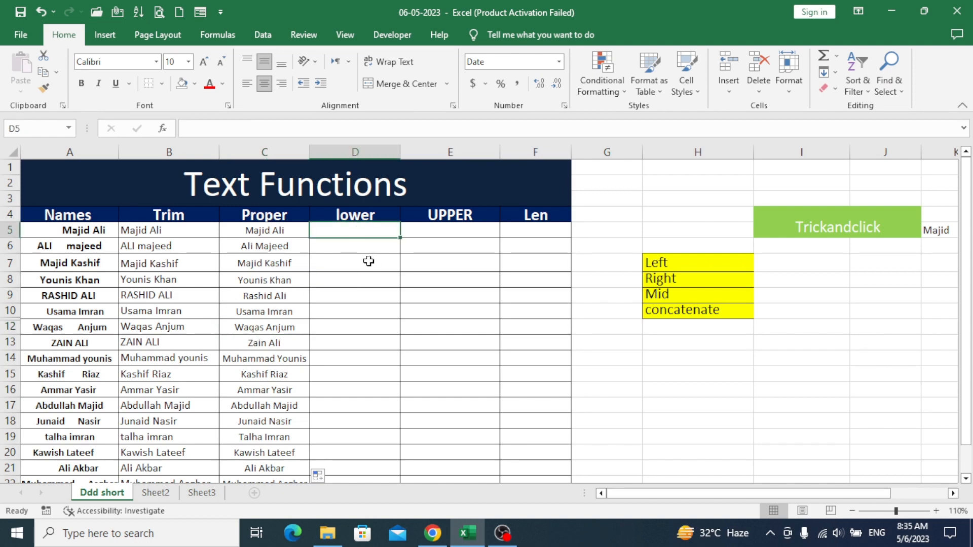
Enter =LOWER(C5) in D5, correcting the misspelled function name
{"action": "type", "text": "="}
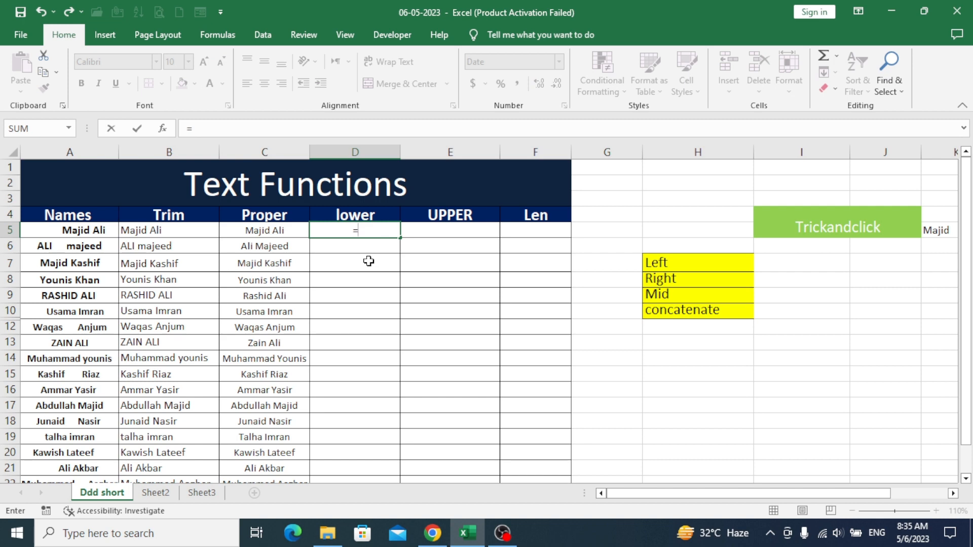
{"action": "type", "text": "lower("}
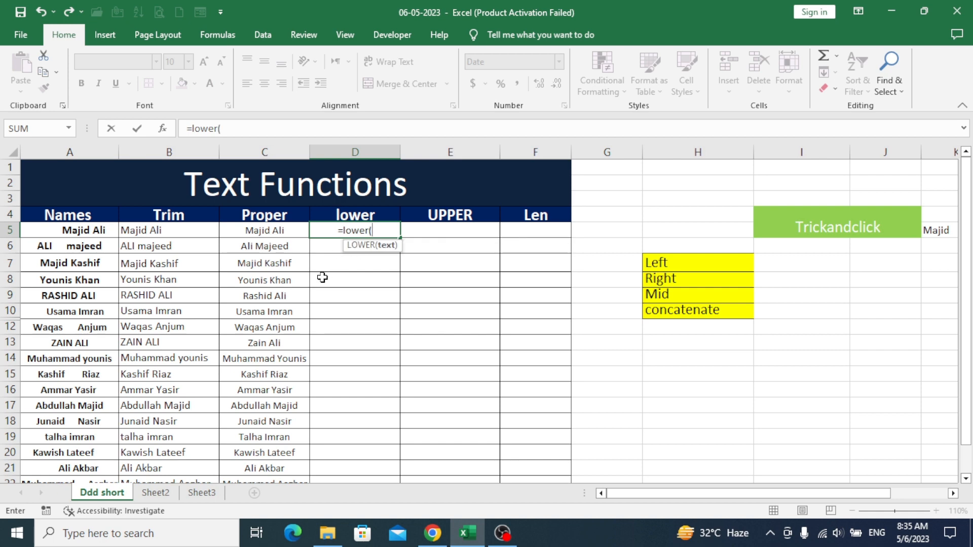
{"action": "left_click", "coordinate": [290, 234]}
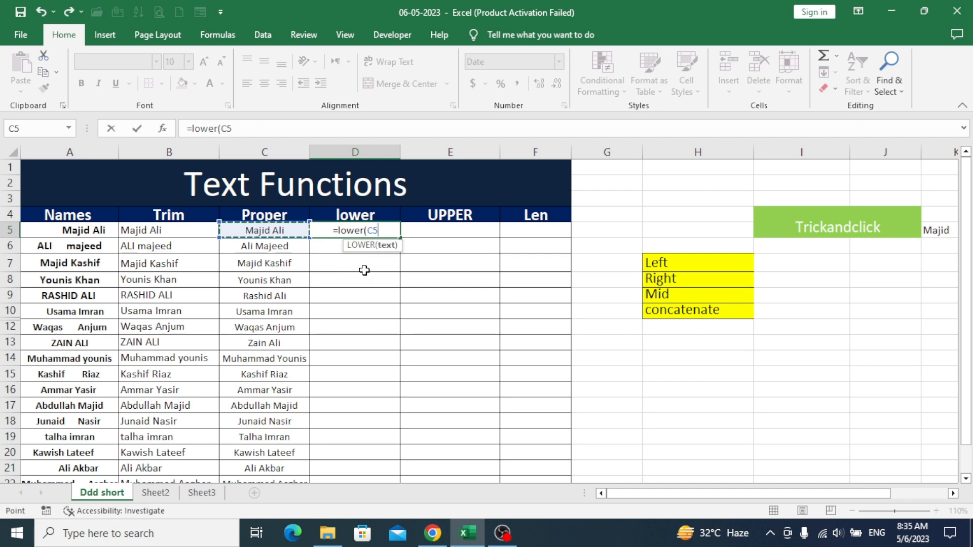
{"action": "type", "text": ")"}
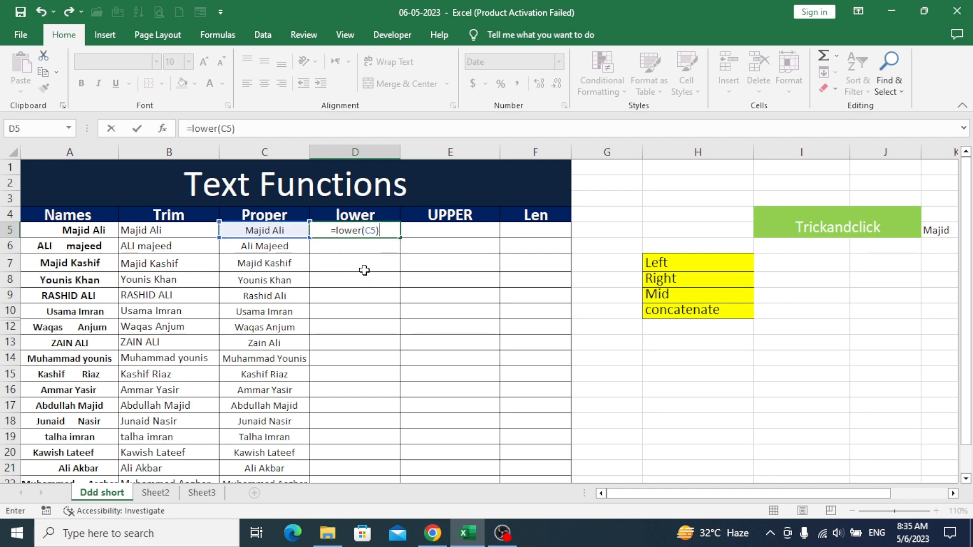
{"action": "key", "text": "Return"}
Fill the LOWER formula down to D22 and verify the results in rows 12, 9 and 6
{"action": "left_click", "coordinate": [368, 228]}
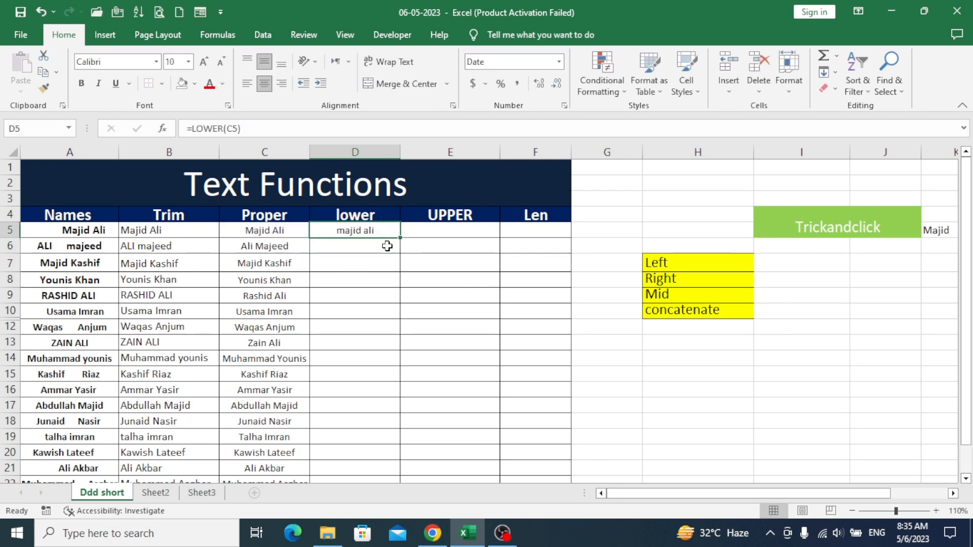
{"action": "left_click_drag", "start_coordinate": [401, 238], "coordinate": [396, 457]}
{"action": "scroll", "coordinate": [407, 407], "scroll_direction": "up", "scroll_amount": 1}
{"action": "left_click", "coordinate": [350, 328]}
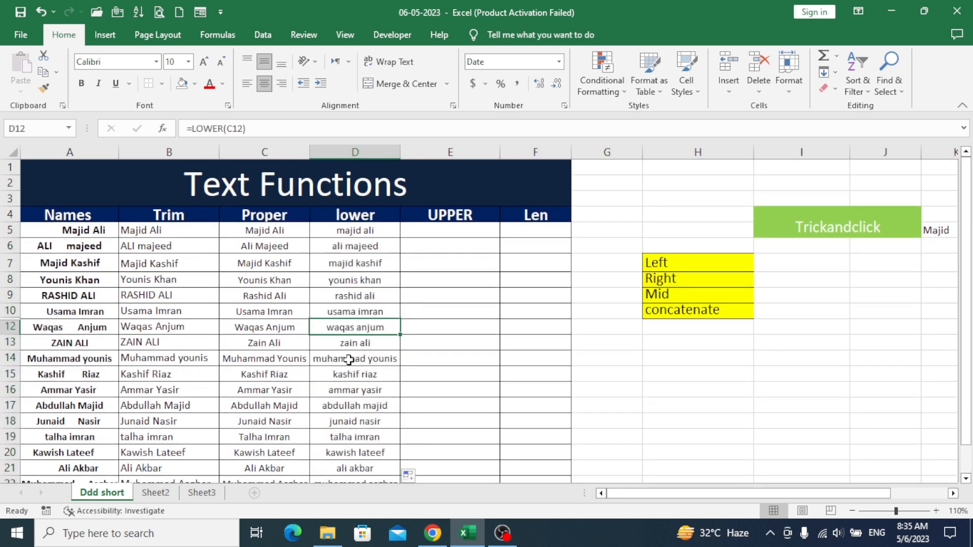
{"action": "mouse_move", "coordinate": [350, 327]}
{"action": "left_mouse_down"}
{"action": "mouse_move", "coordinate": [354, 278]}
{"action": "mouse_move", "coordinate": [357, 345]}
{"action": "left_mouse_up"}
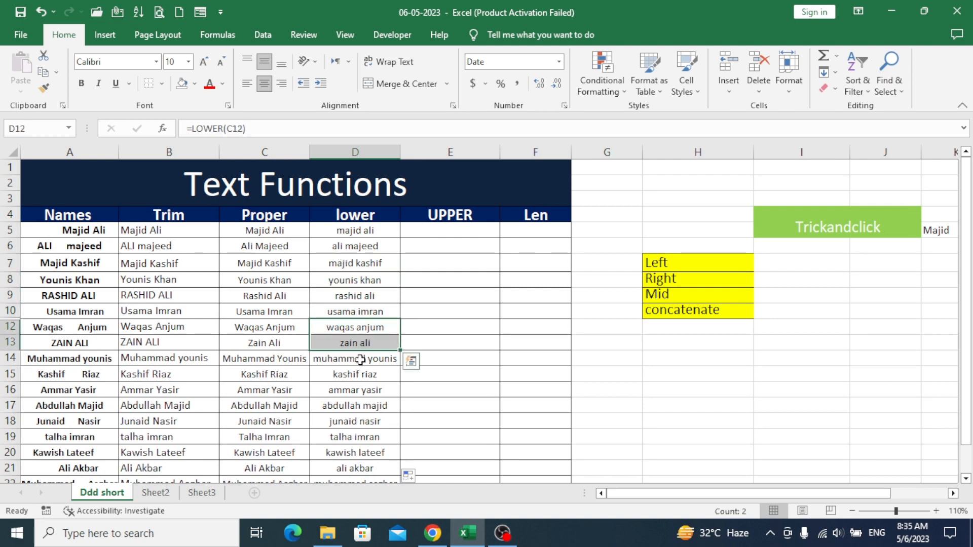
{"action": "left_click", "coordinate": [277, 329]}
{"action": "left_click", "coordinate": [342, 326]}
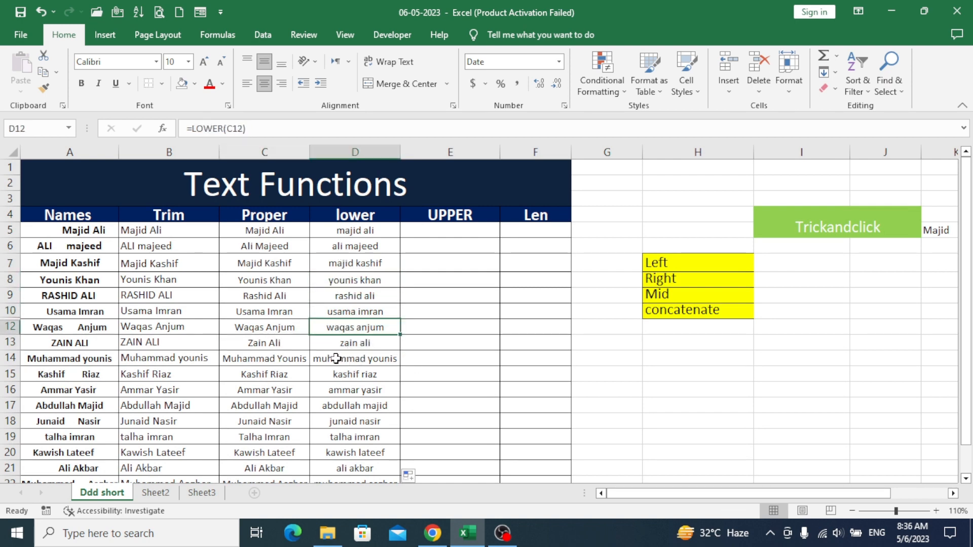
{"action": "left_click", "coordinate": [362, 298]}
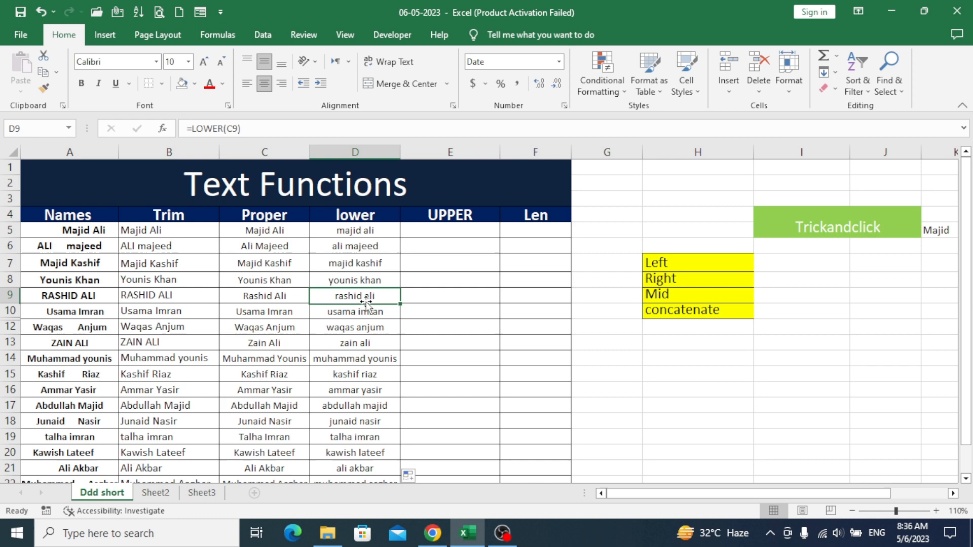
{"action": "left_click", "coordinate": [362, 245]}
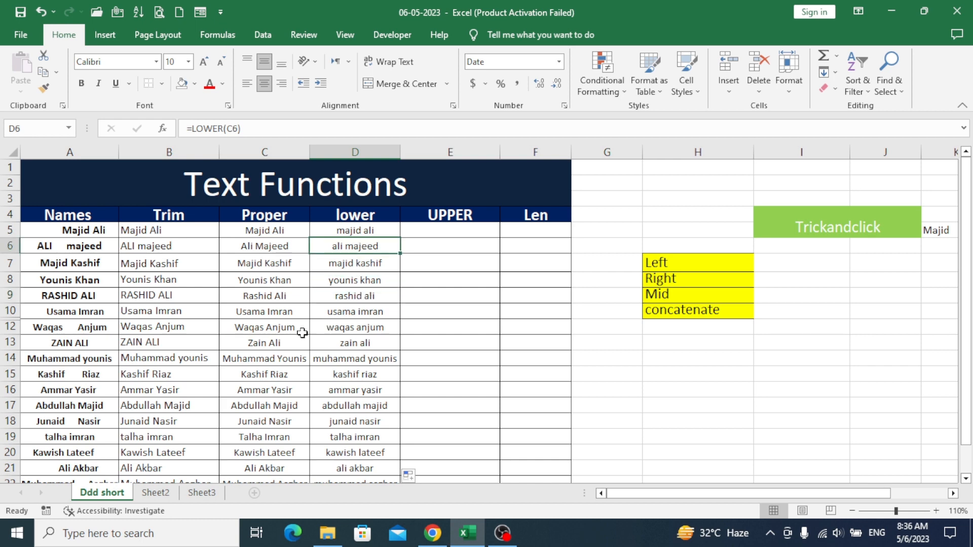
{"action": "left_click", "coordinate": [450, 231]}
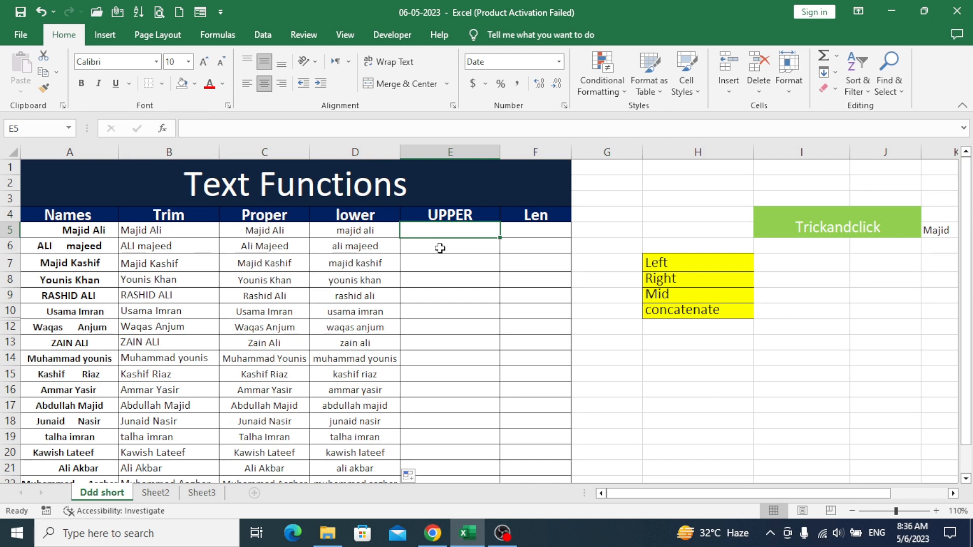
Enter =UPPER(D5) in E5 to capitalise the lowercase name
{"action": "type", "text": "="}
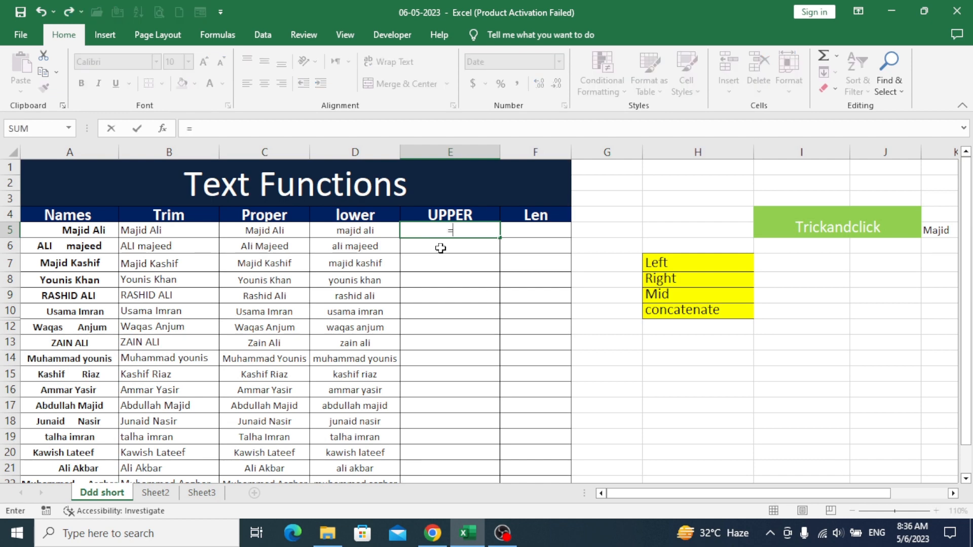
{"action": "type", "text": "upper"}
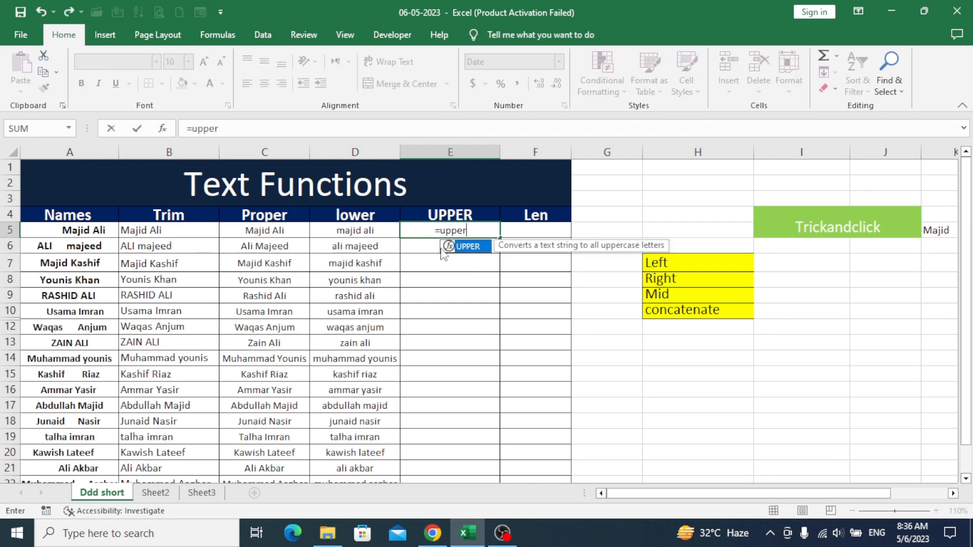
{"action": "type", "text": "("}
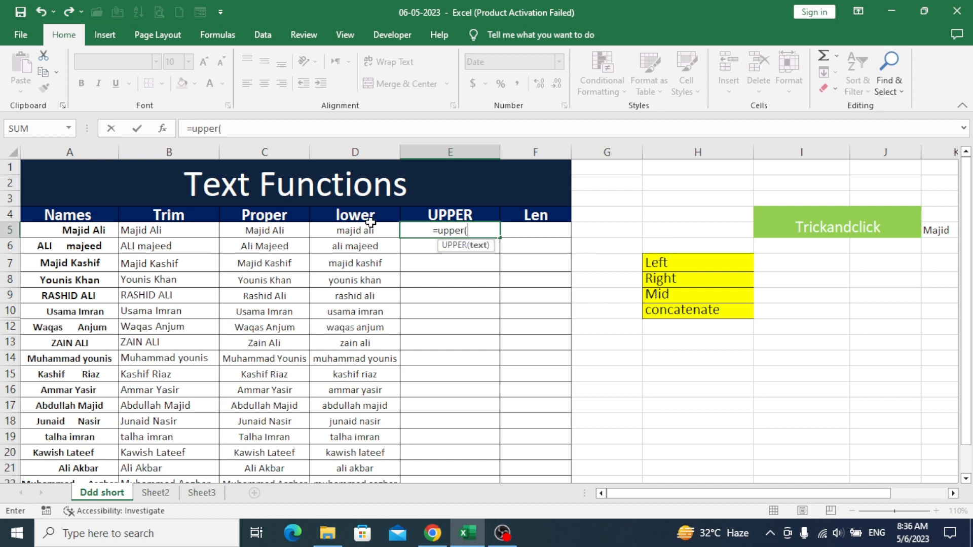
{"action": "left_click", "coordinate": [347, 232]}
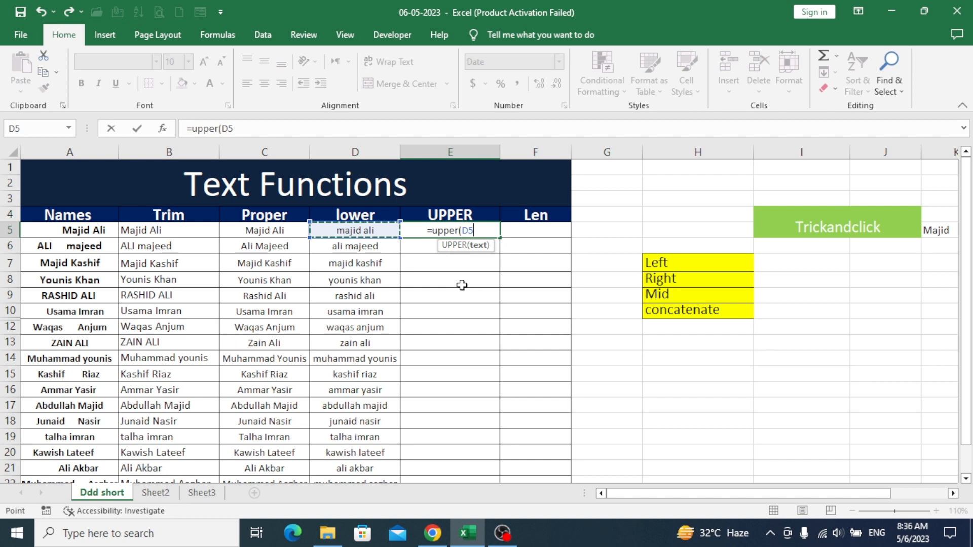
{"action": "type", "text": ")"}
{"action": "key", "text": "Return"}
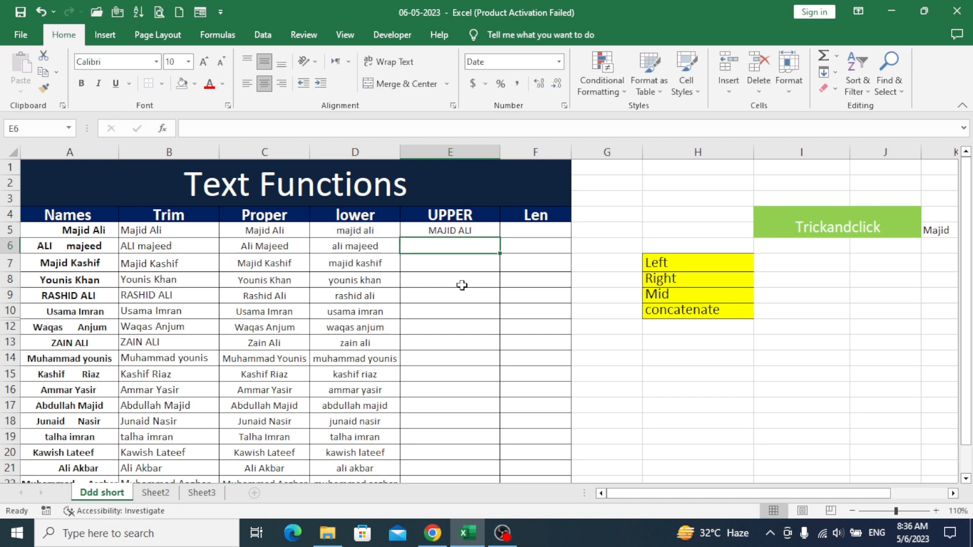
Fill the UPPER formula down to E22 and spot-check rows 8, 9 and 12
{"action": "left_click", "coordinate": [461, 230]}
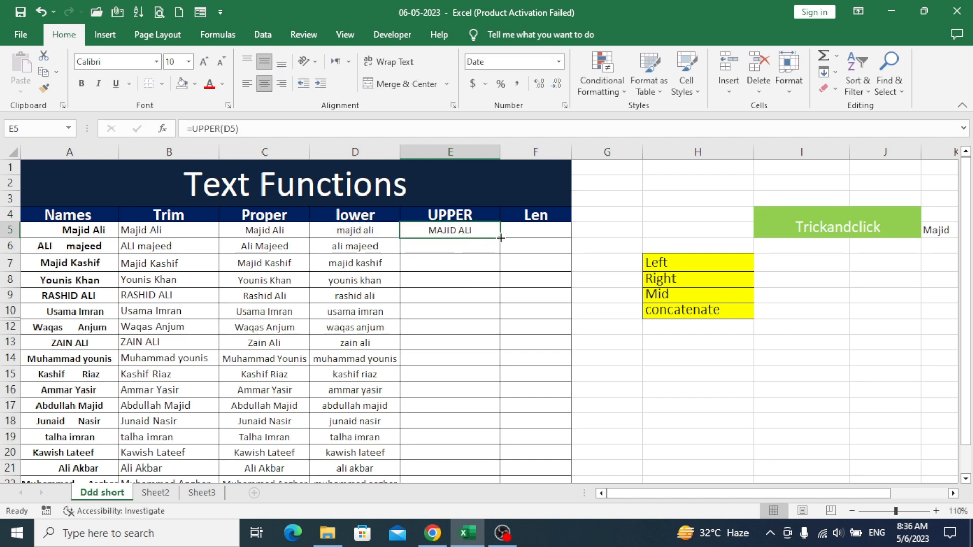
{"action": "left_click_drag", "start_coordinate": [500, 236], "coordinate": [503, 459]}
{"action": "scroll", "coordinate": [475, 370], "scroll_direction": "up", "scroll_amount": 1}
{"action": "left_click", "coordinate": [465, 324]}
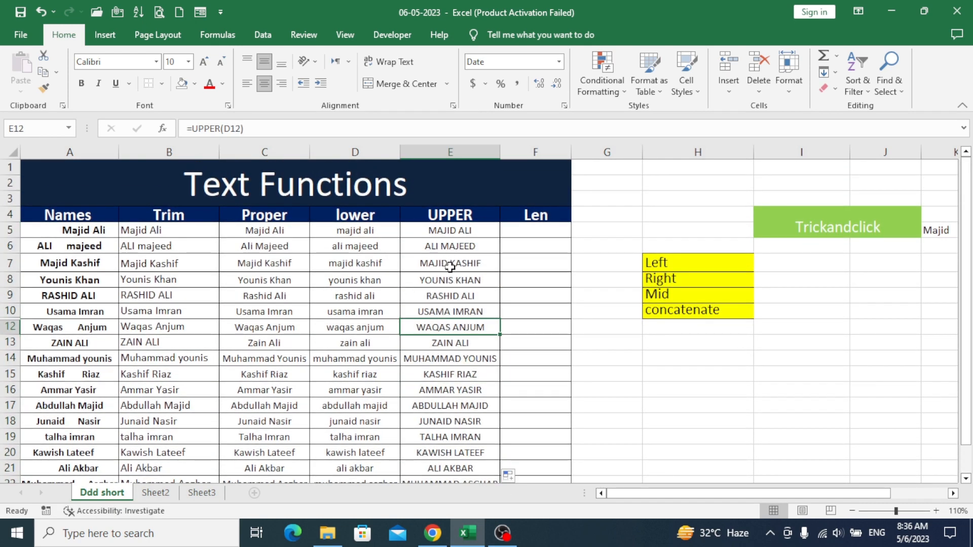
{"action": "left_click", "coordinate": [372, 289]}
{"action": "left_click", "coordinate": [451, 282]}
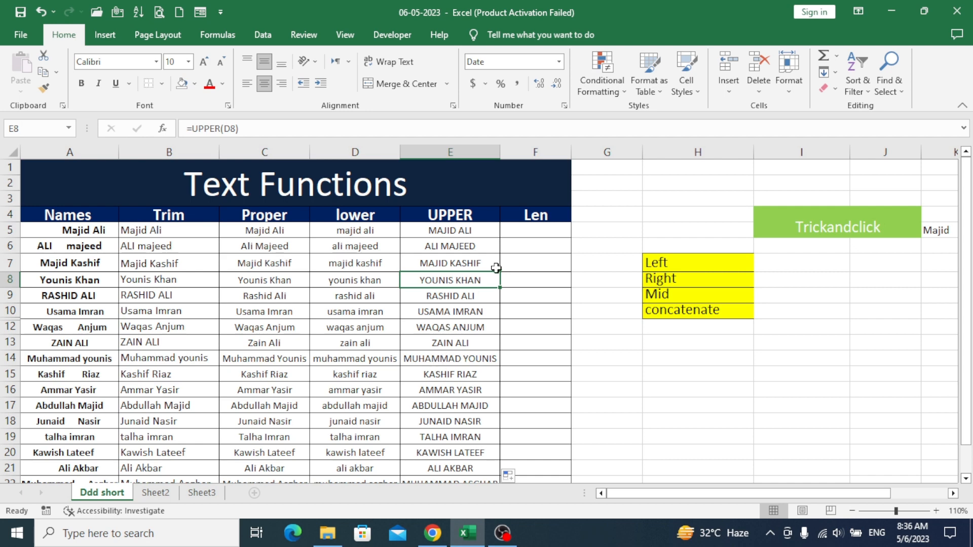
{"action": "left_click", "coordinate": [541, 229]}
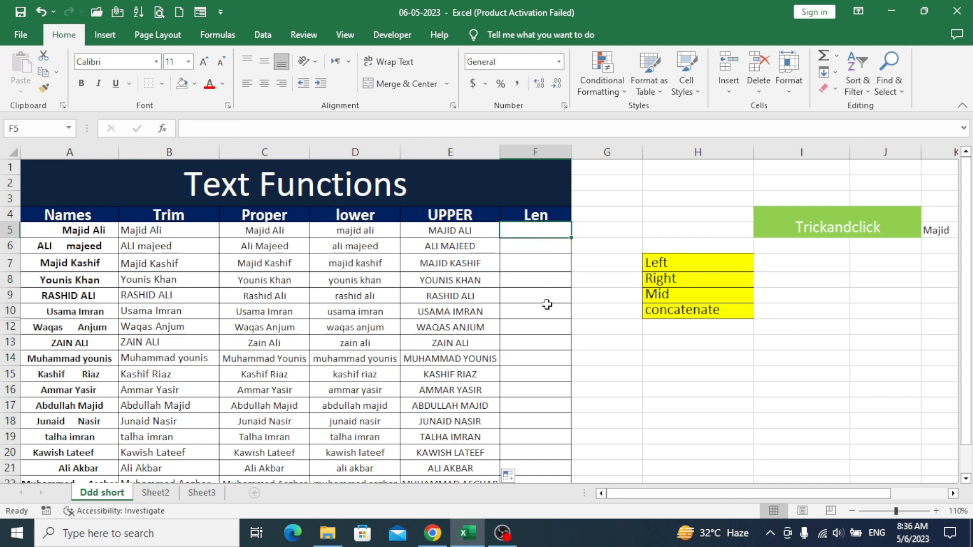
{"action": "left_click", "coordinate": [440, 232]}
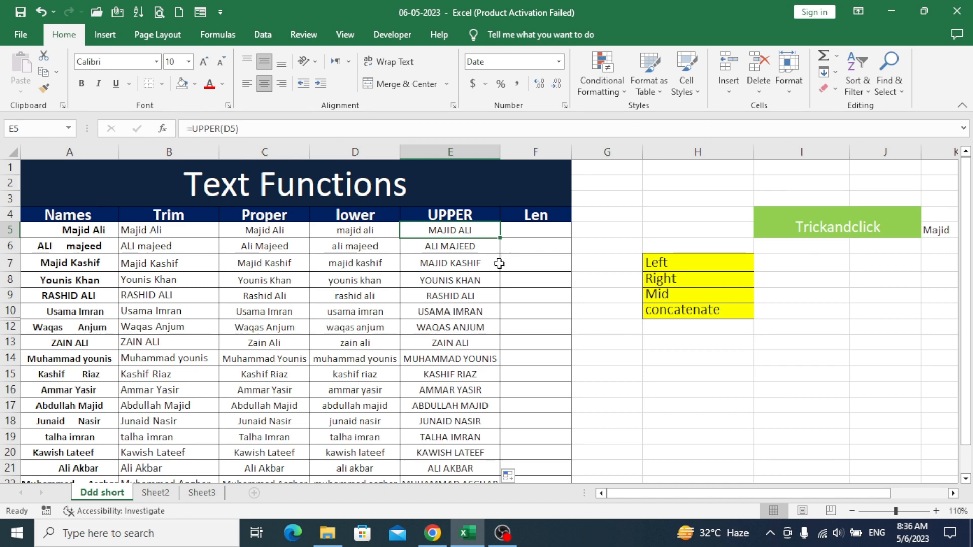
{"action": "left_click", "coordinate": [527, 229]}
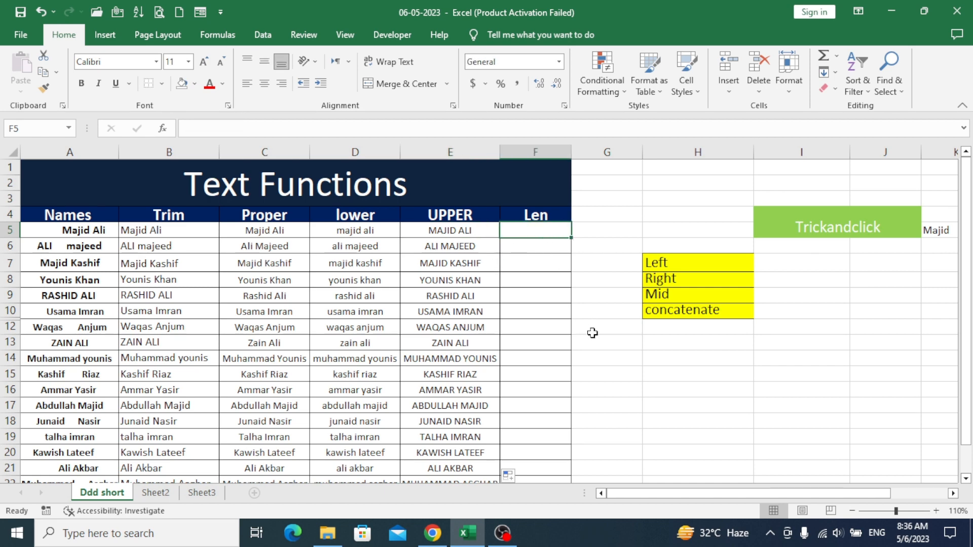
{"action": "type", "text": "=len"}
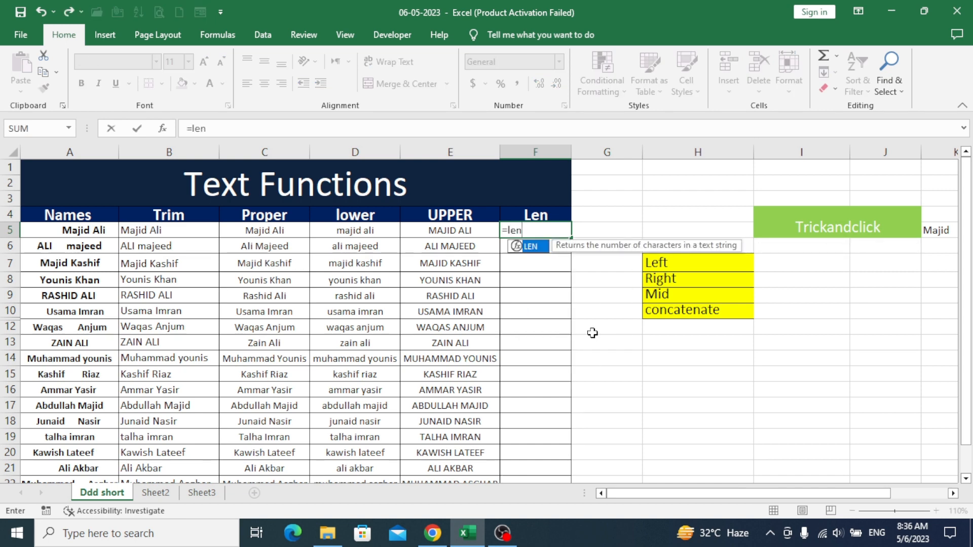
{"action": "type", "text": "("}
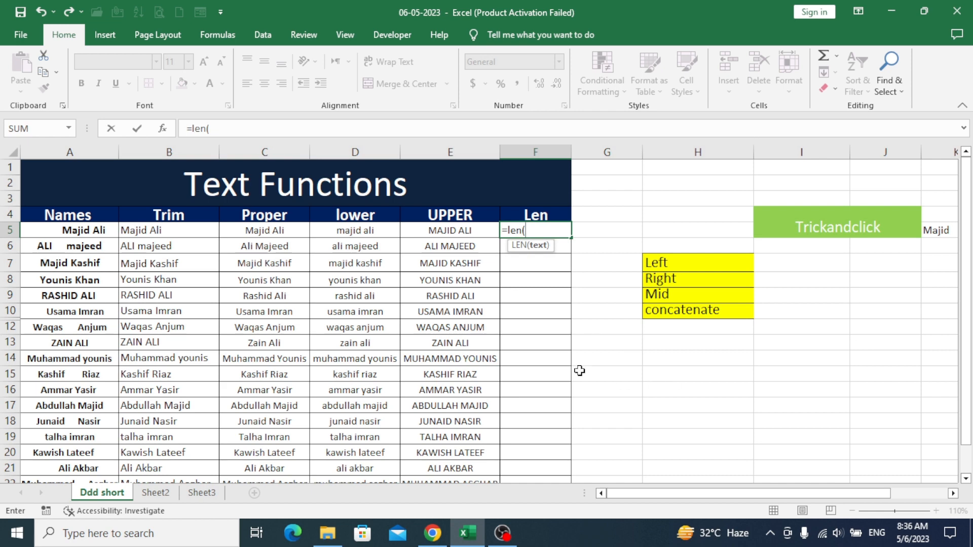
{"action": "left_click", "coordinate": [446, 231]}
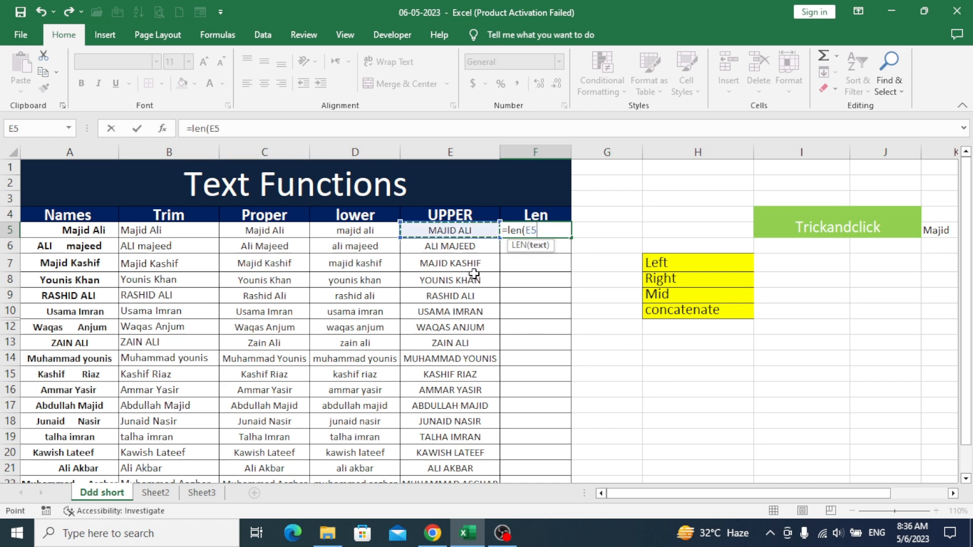
{"action": "type", "text": ")"}
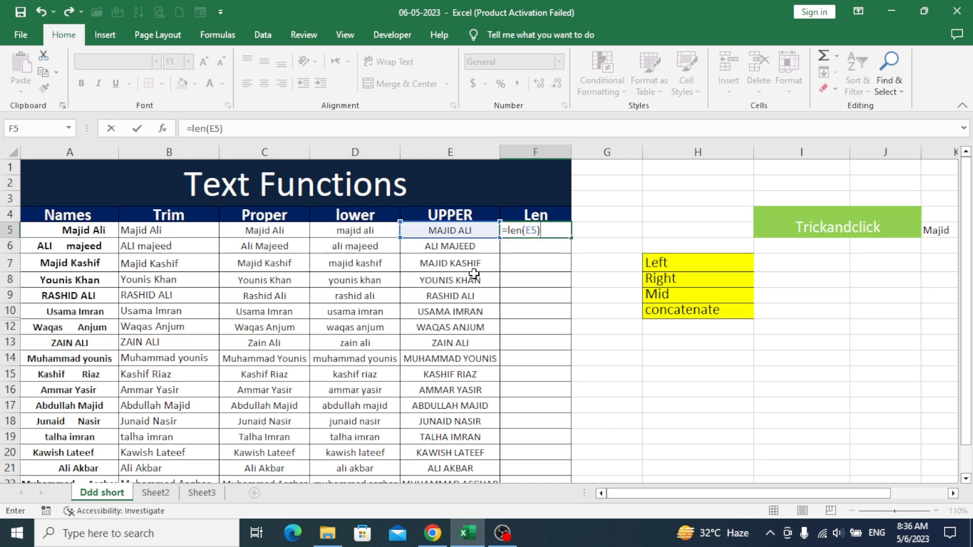
{"action": "key", "text": "Return"}
{"action": "left_click", "coordinate": [541, 225]}
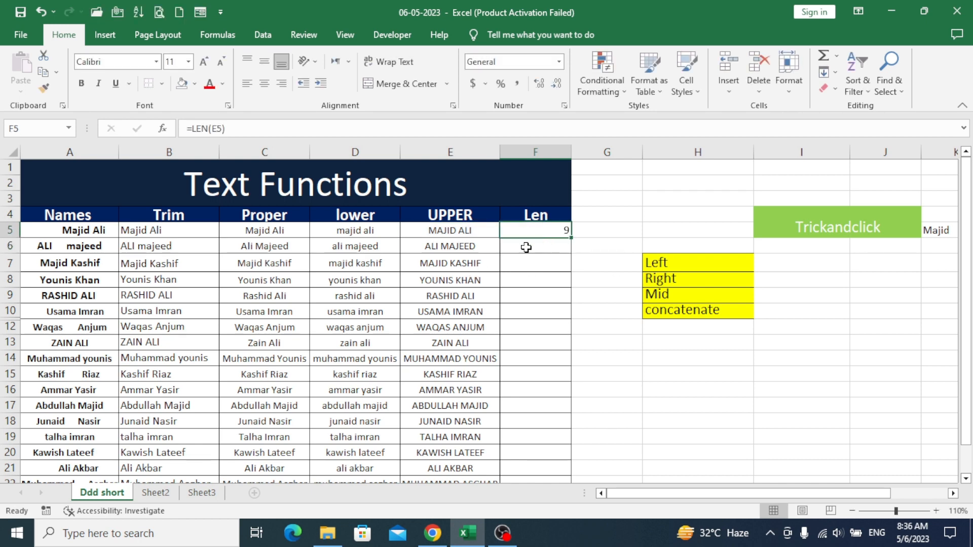
{"action": "left_click", "coordinate": [467, 230]}
{"action": "left_click", "coordinate": [540, 234]}
Fill =LEN down to F22, compare rows 7–9 against their names, and scroll the sheet right
{"action": "left_click_drag", "start_coordinate": [570, 236], "coordinate": [572, 456]}
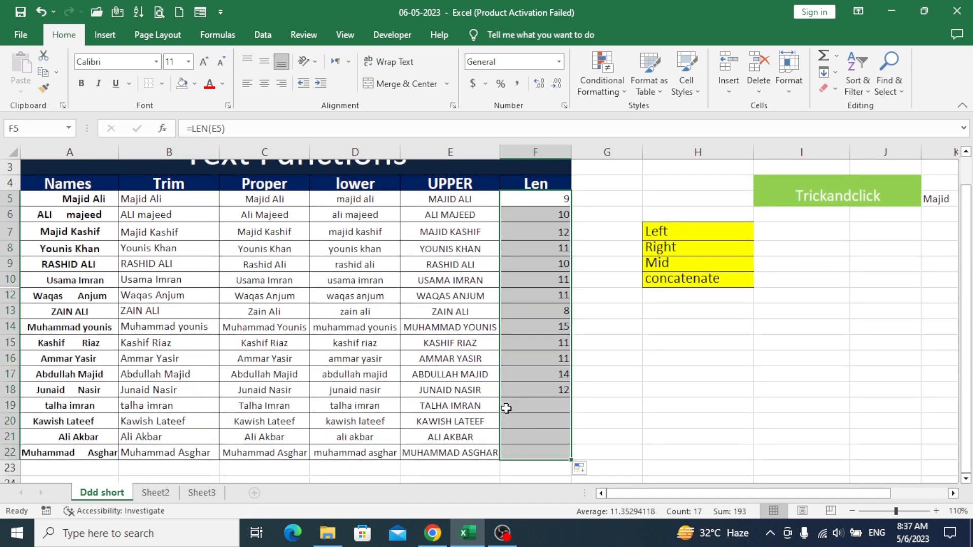
{"action": "scroll", "coordinate": [428, 345], "scroll_direction": "up", "scroll_amount": 1}
{"action": "left_click", "coordinate": [531, 291]}
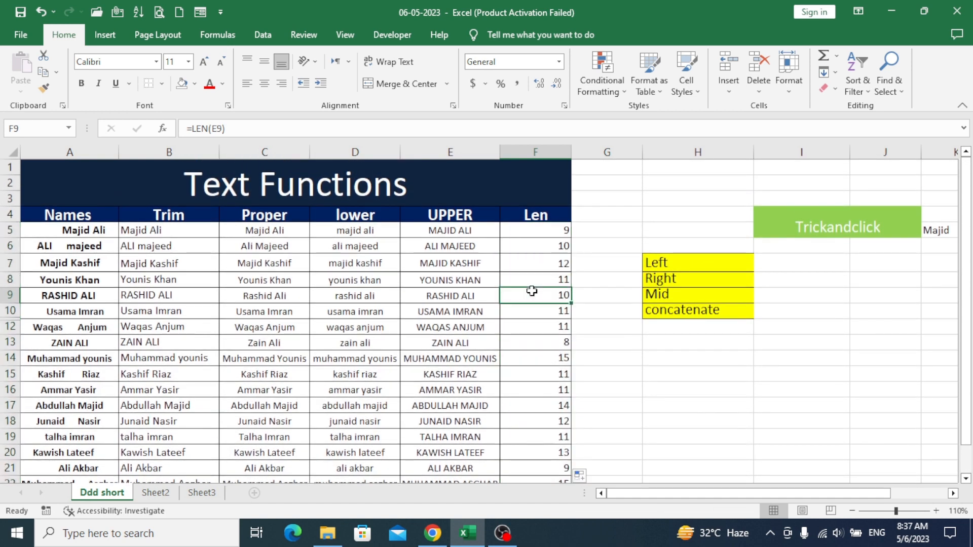
{"action": "key", "text": "Left"}
{"action": "left_click", "coordinate": [514, 283]}
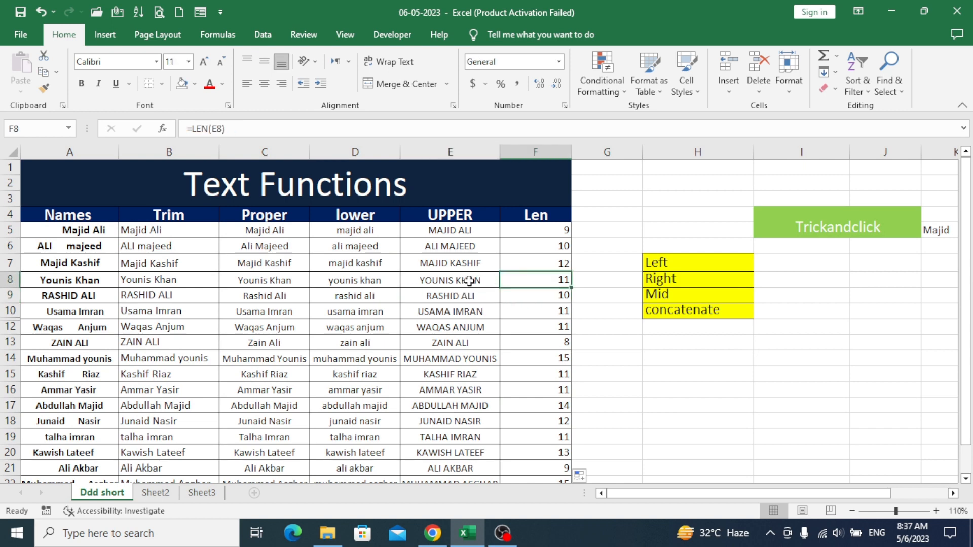
{"action": "key", "text": "Left"}
{"action": "left_click", "coordinate": [525, 266]}
{"action": "key", "text": "Left"}
{"action": "left_click", "coordinate": [538, 257]}
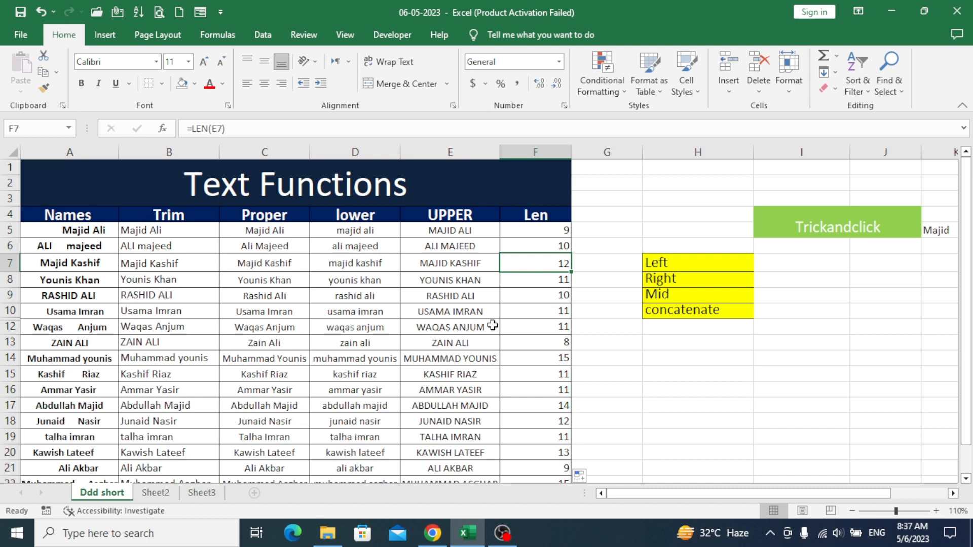
{"action": "left_click", "coordinate": [952, 494]}
{"action": "left_click", "coordinate": [953, 494]}
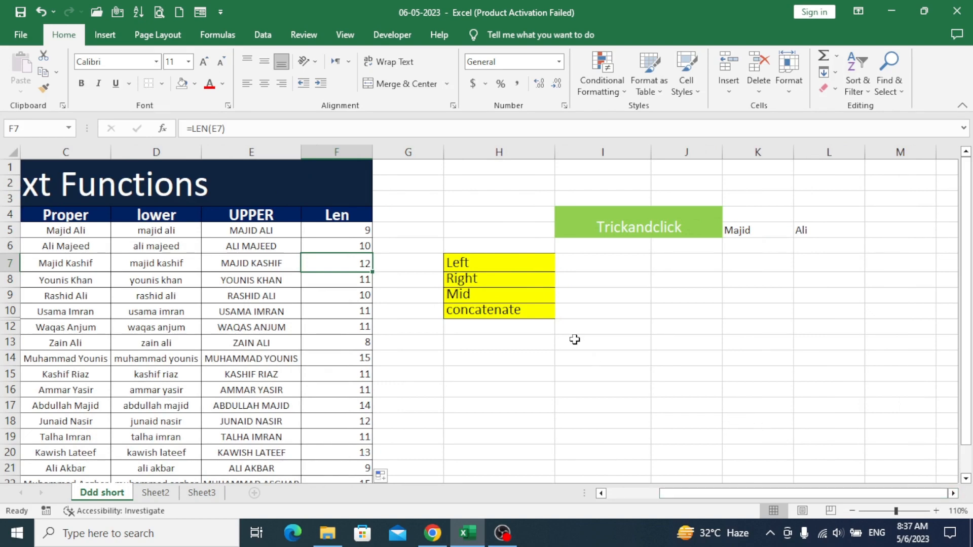
Select I7 beside the Left label, checking the Trickandclick source text in I4
{"action": "left_click", "coordinate": [587, 268]}
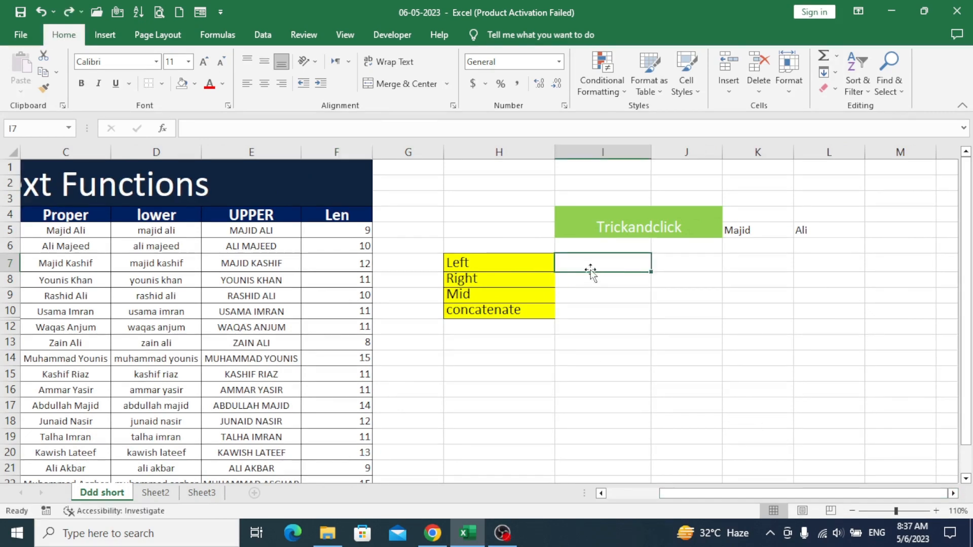
{"action": "left_click", "coordinate": [524, 263]}
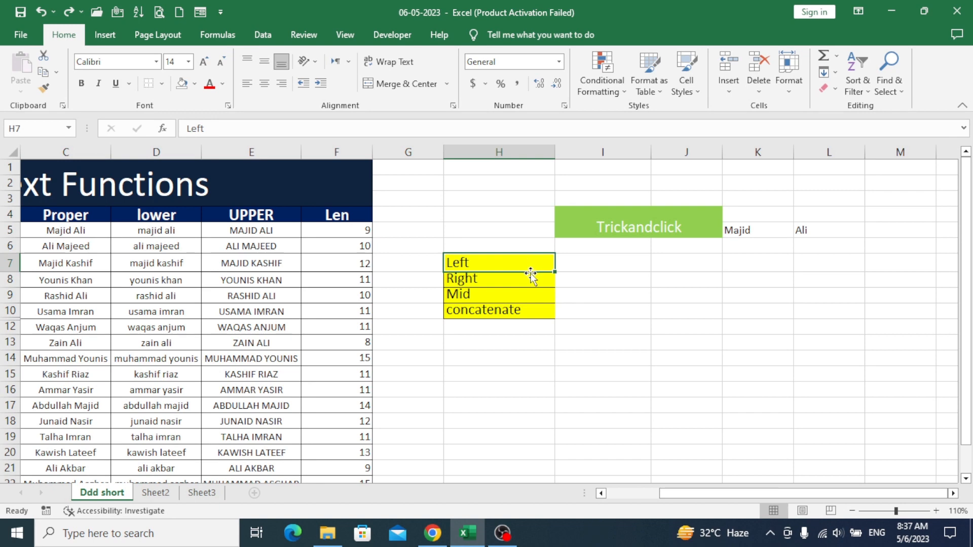
{"action": "left_click", "coordinate": [582, 265]}
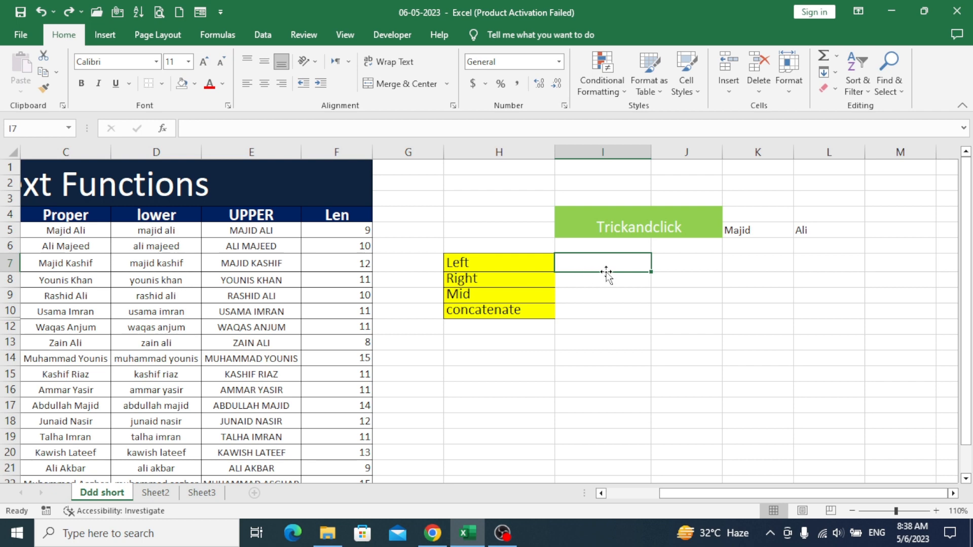
{"action": "left_click", "coordinate": [650, 223]}
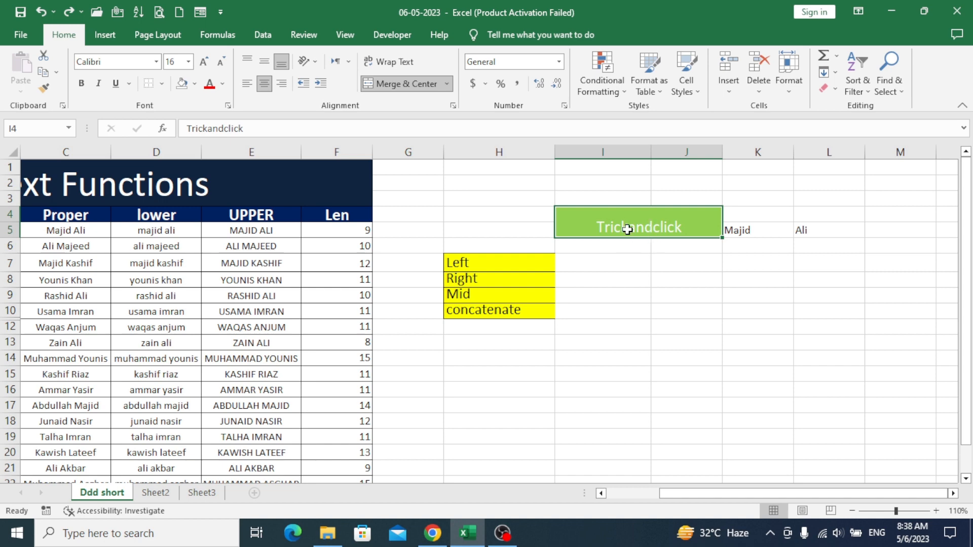
{"action": "left_click", "coordinate": [612, 267]}
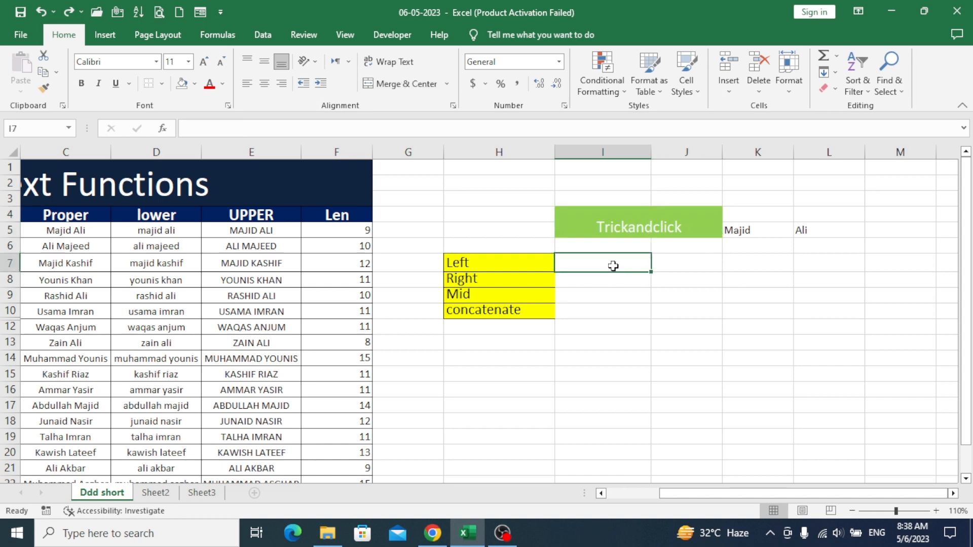
Enter =LEFT(I4,5) in I7 so it shows Trick
{"action": "type", "text": "="}
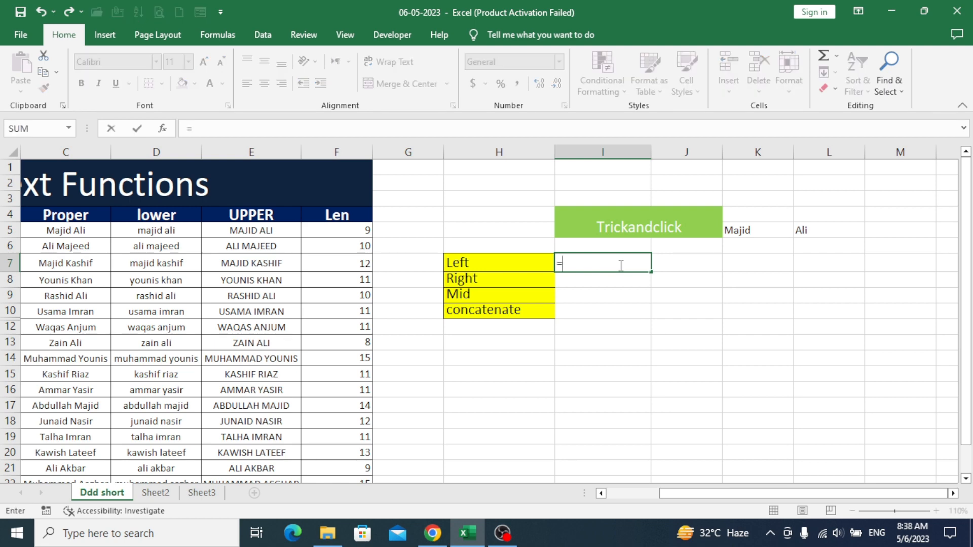
{"action": "type", "text": "left"}
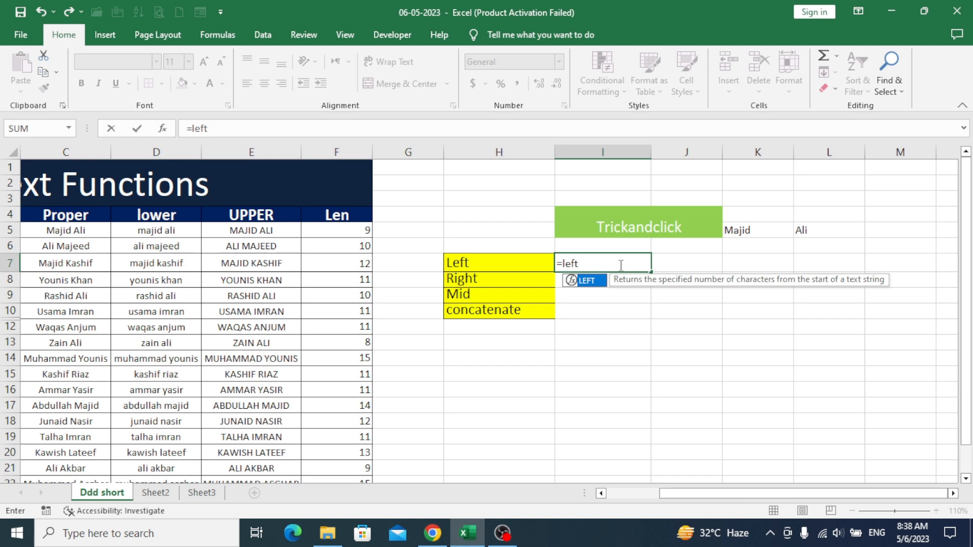
{"action": "type", "text": "("}
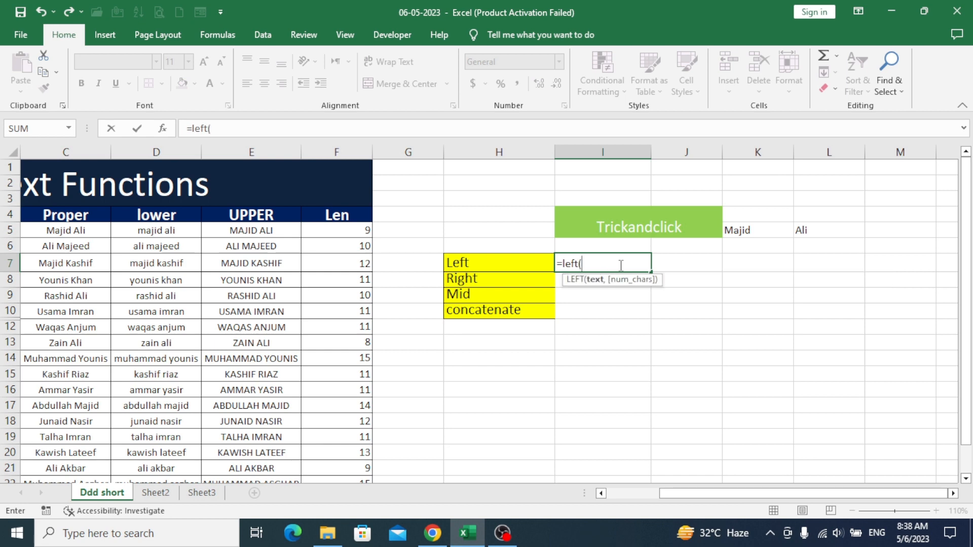
{"action": "left_click", "coordinate": [622, 221]}
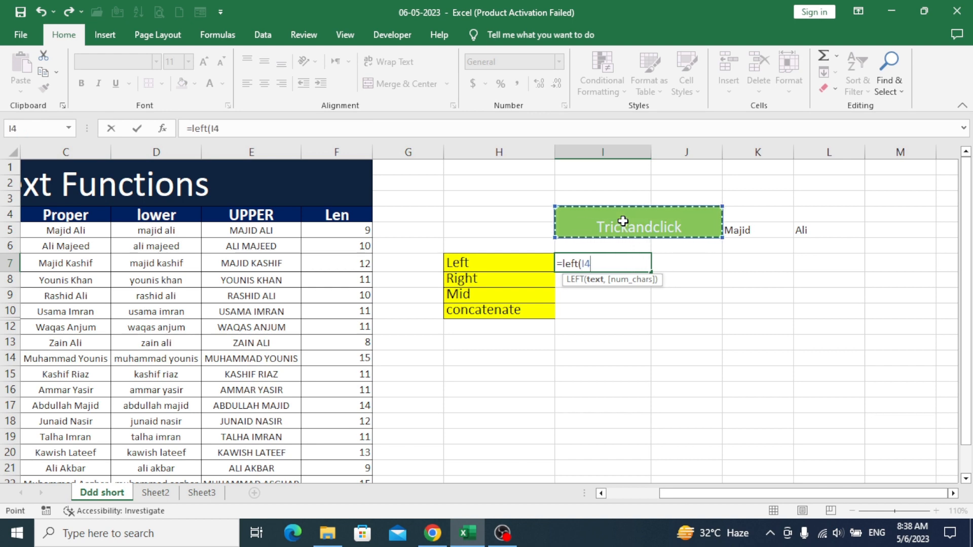
{"action": "type", "text": ","}
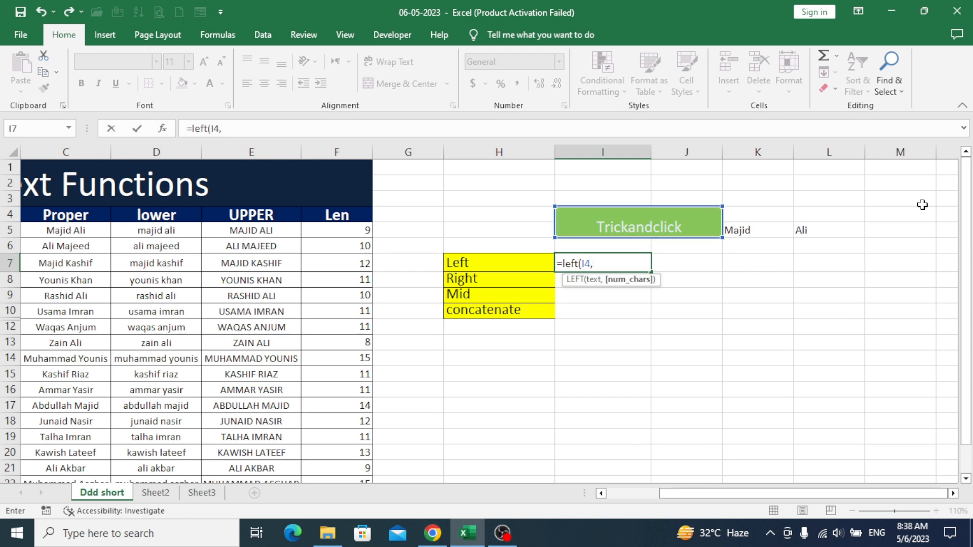
{"action": "type", "text": "5)"}
{"action": "key", "text": "Return"}
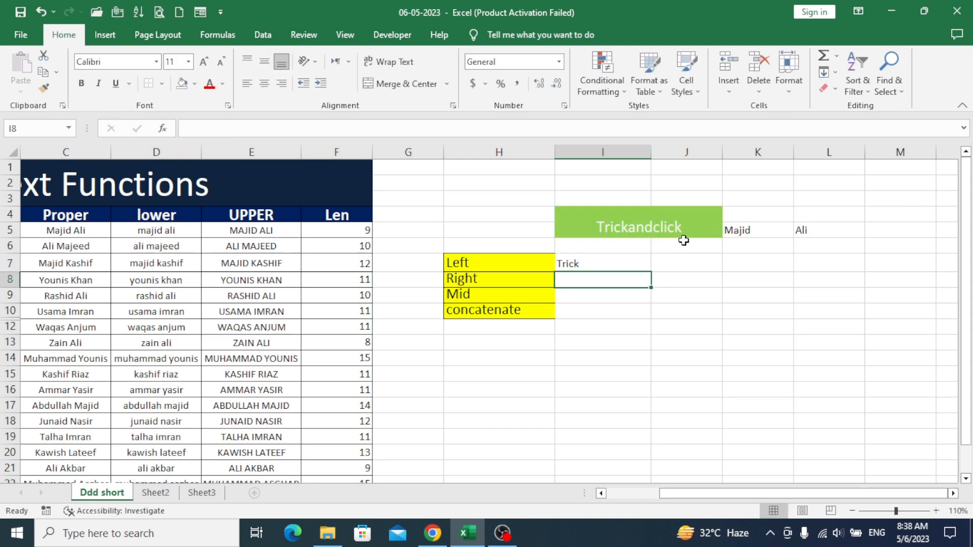
Give the Trick result cell an orange fill
{"action": "left_click", "coordinate": [610, 260]}
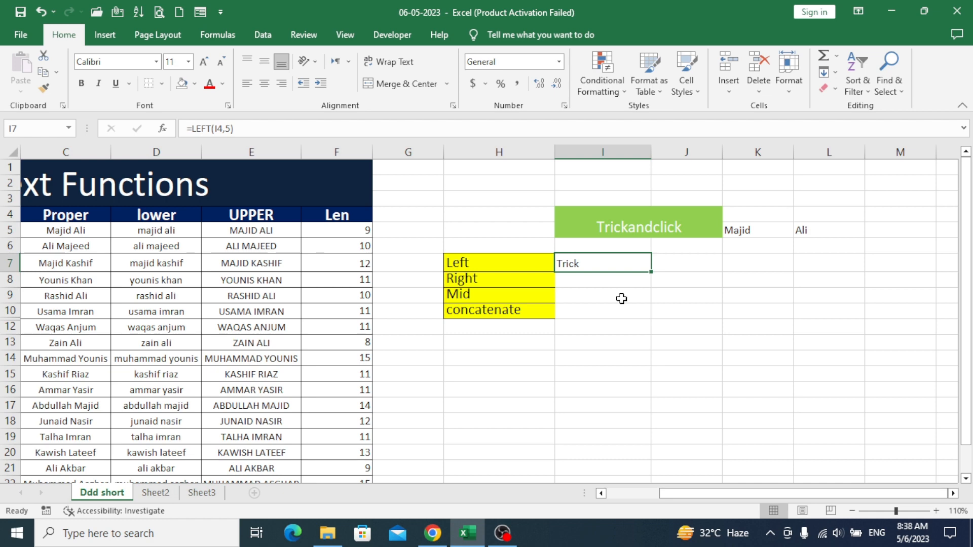
{"action": "left_click", "coordinate": [194, 83]}
{"action": "left_click", "coordinate": [205, 195]}
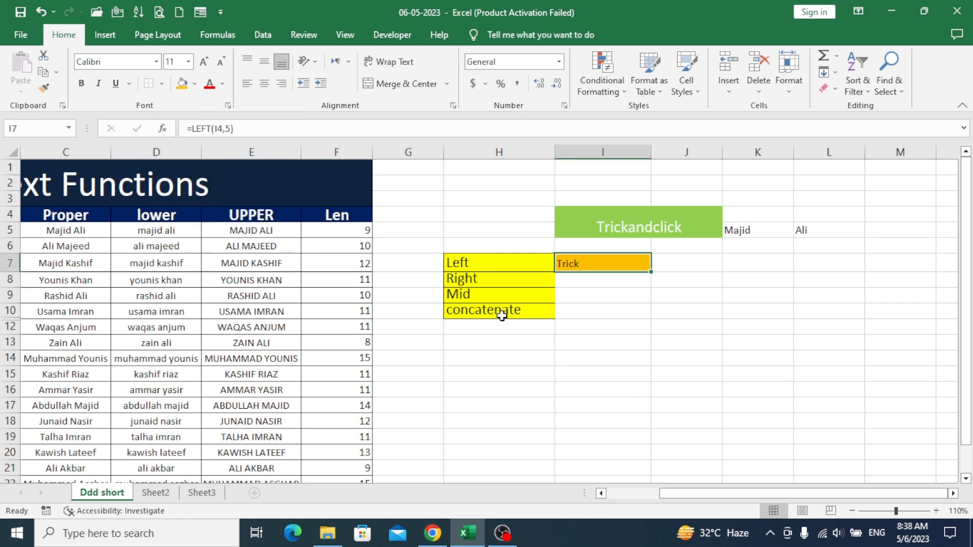
{"action": "left_click", "coordinate": [633, 350]}
{"action": "left_click", "coordinate": [593, 284]}
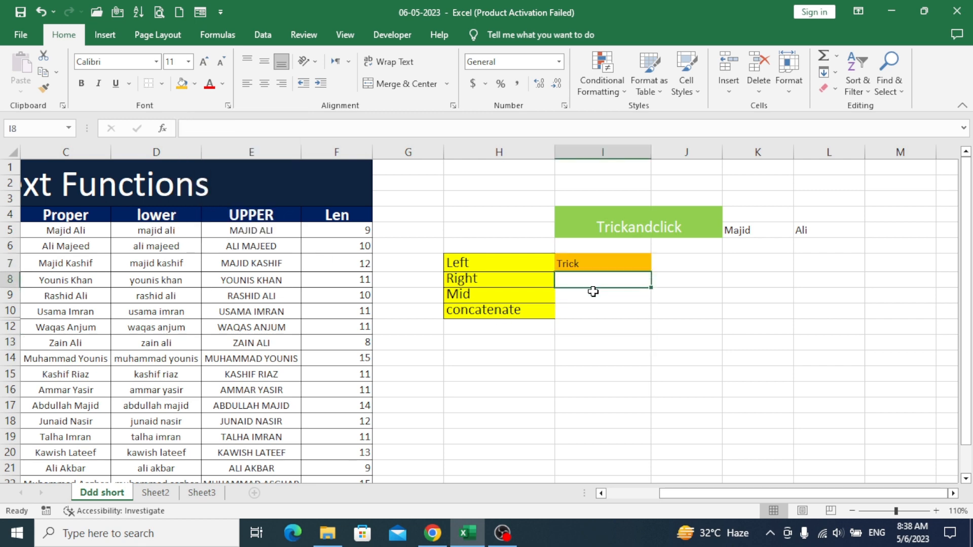
Enter =RIGHT(I4,5) in I8 to show click, and fill it orange
{"action": "key", "text": "ctrl+z"}
{"action": "key", "text": "ctrl+z"}
{"action": "type", "text": "=r"}
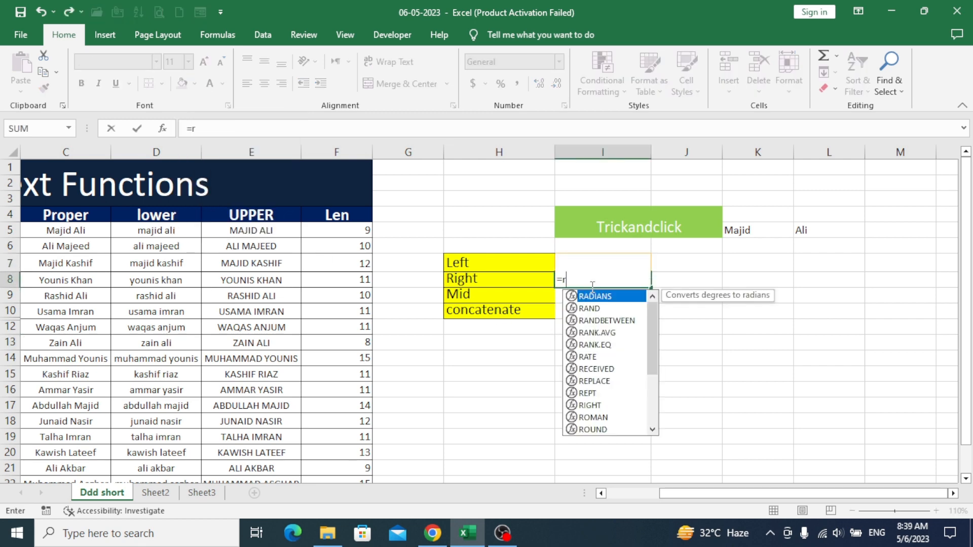
{"action": "type", "text": "ight"}
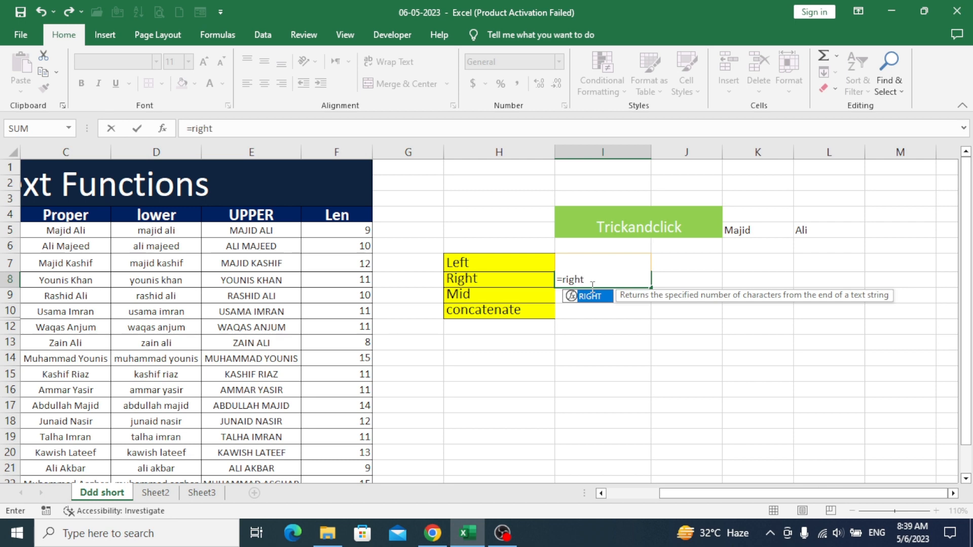
{"action": "type", "text": "("}
{"action": "left_click", "coordinate": [608, 226]}
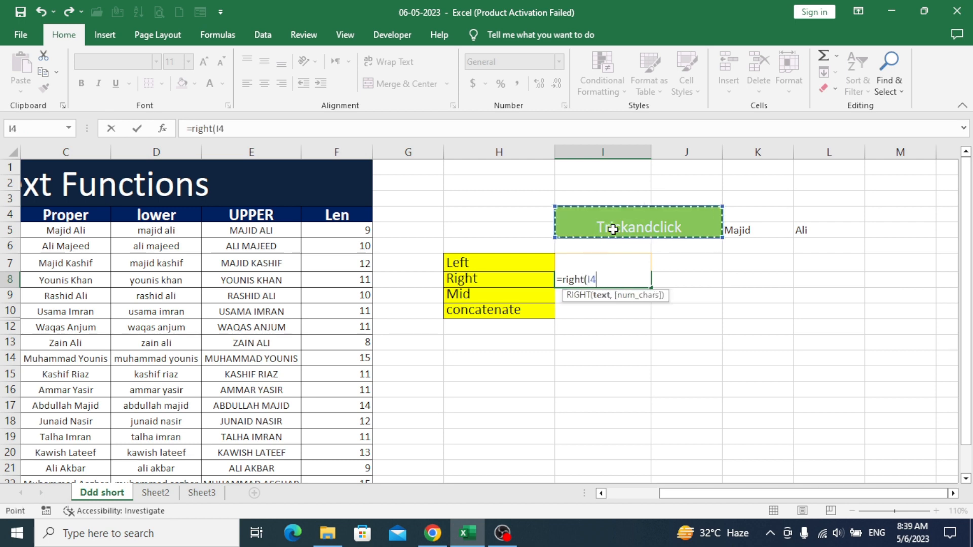
{"action": "type", "text": ","}
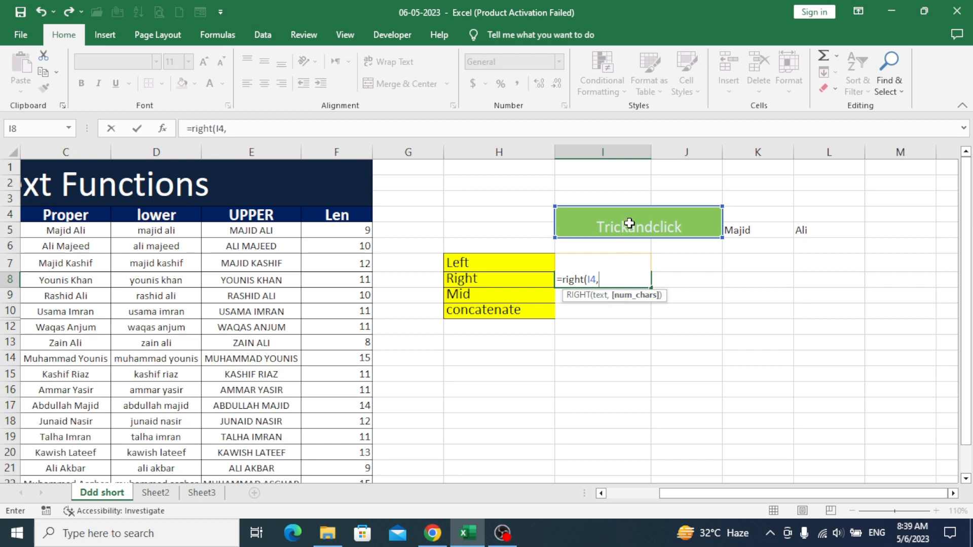
{"action": "type", "text": "5)"}
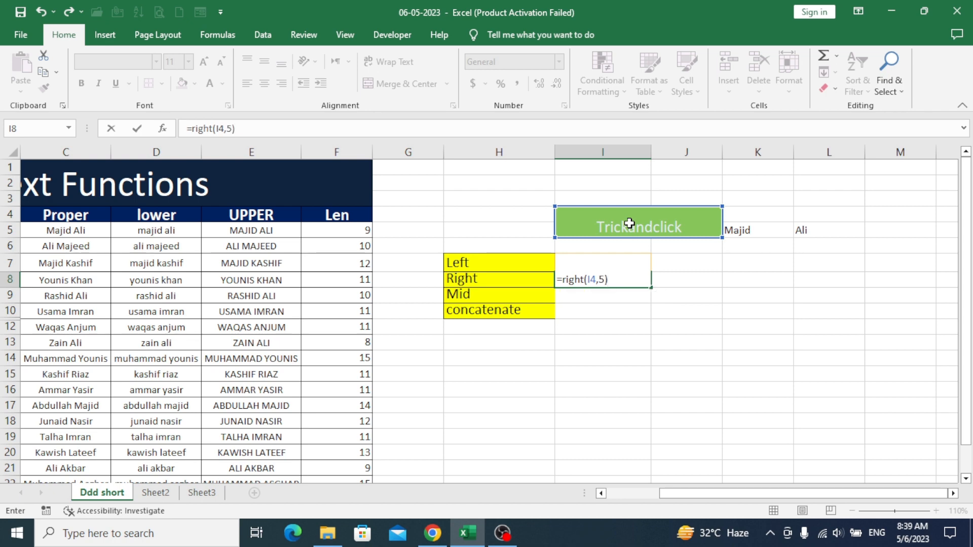
{"action": "key", "text": "Return"}
{"action": "left_click", "coordinate": [617, 280]}
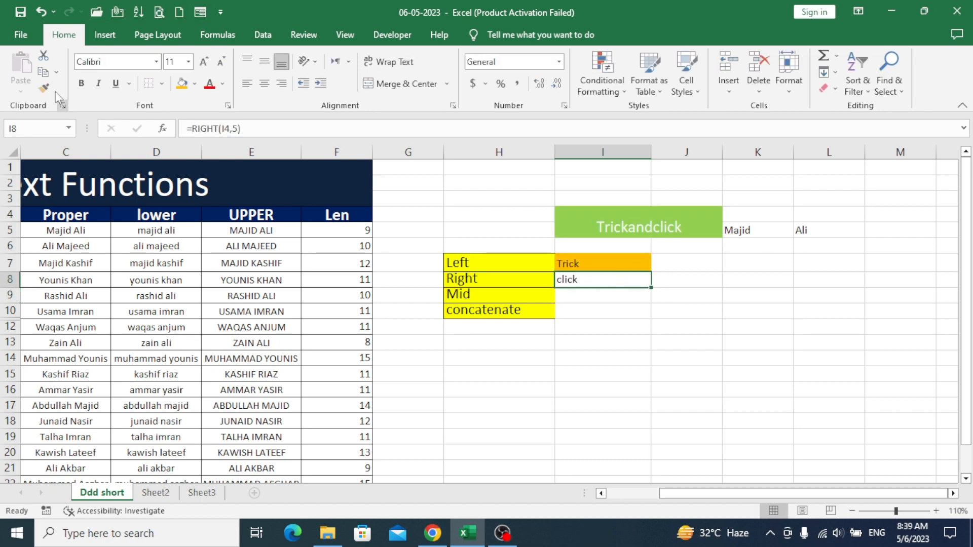
{"action": "left_click", "coordinate": [183, 83]}
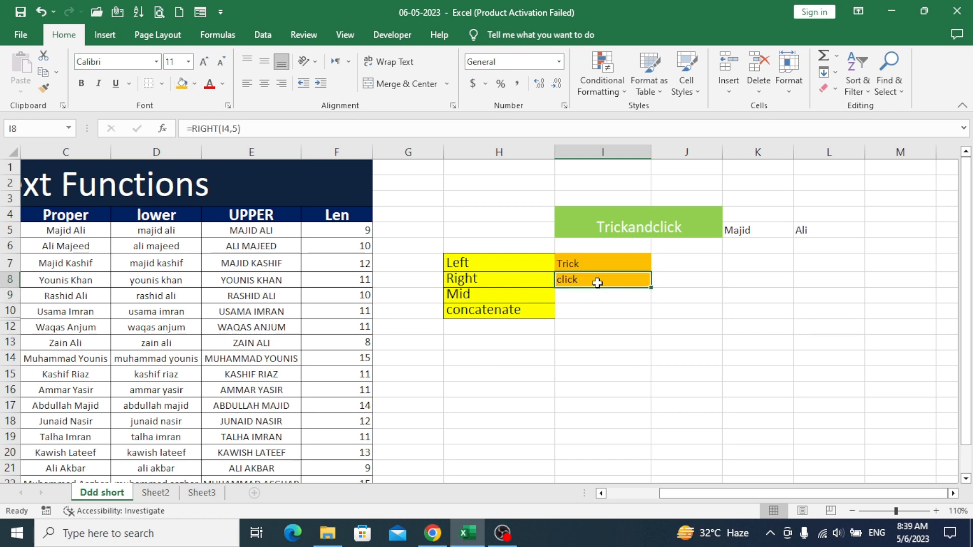
Enter =MID(I4,4,7) in I9 to return ckandcl
{"action": "left_click", "coordinate": [601, 299]}
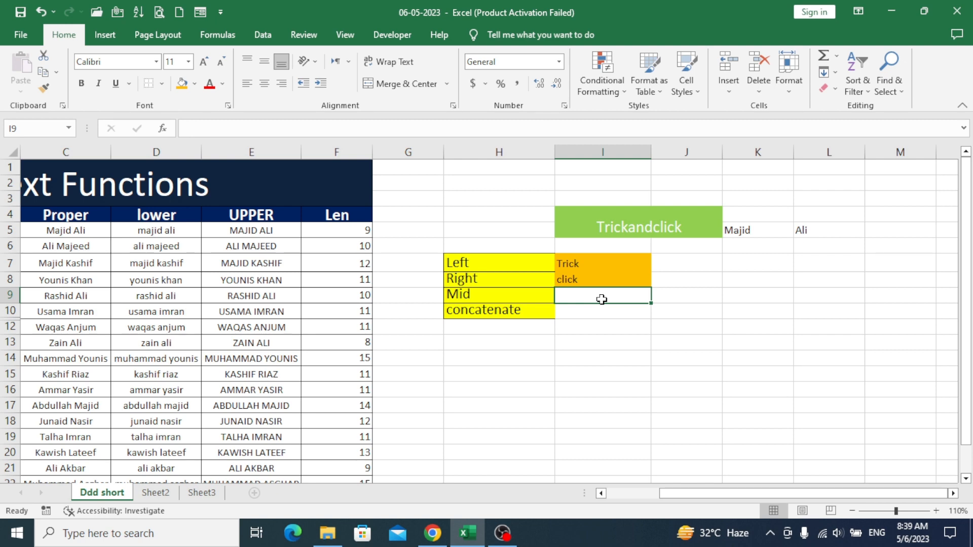
{"action": "key", "text": "ctrl+z"}
{"action": "type", "text": "="}
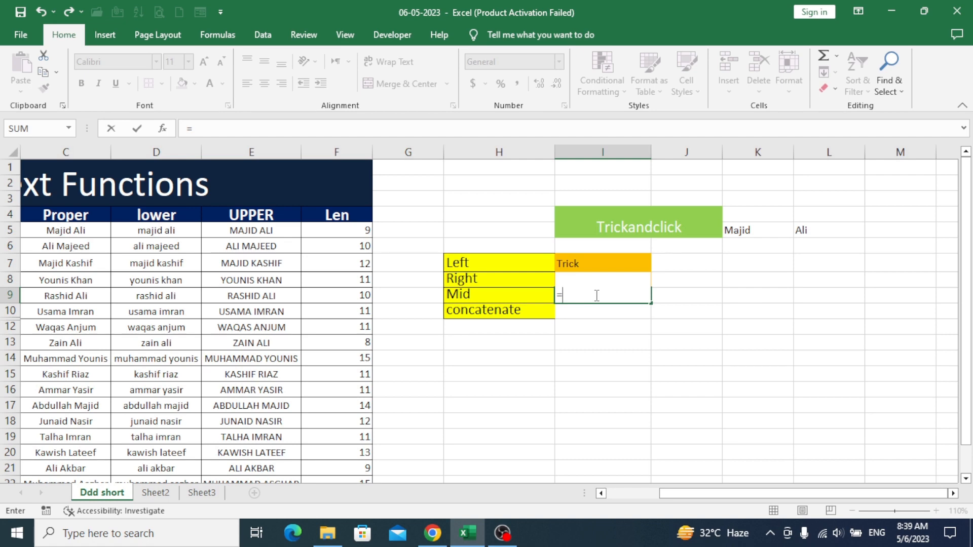
{"action": "type", "text": "mid"}
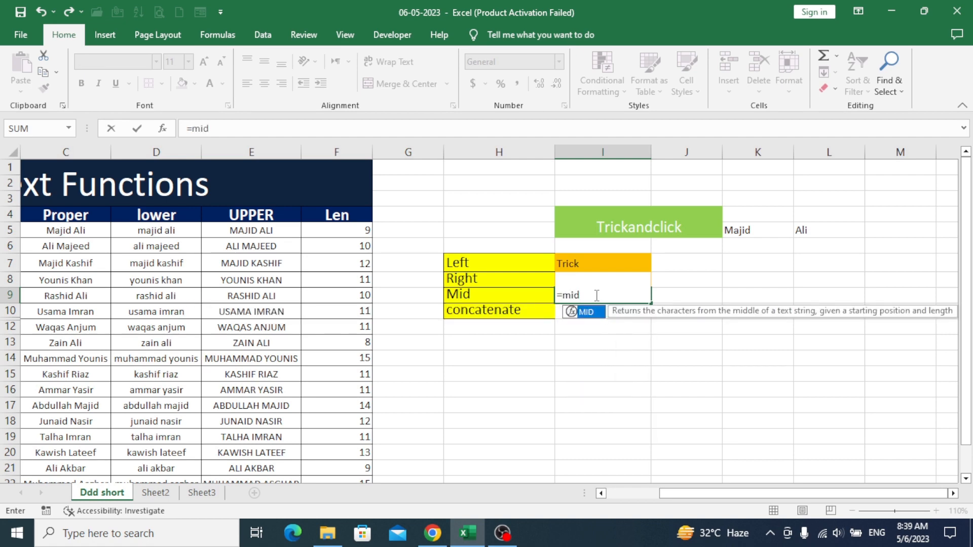
{"action": "type", "text": "("}
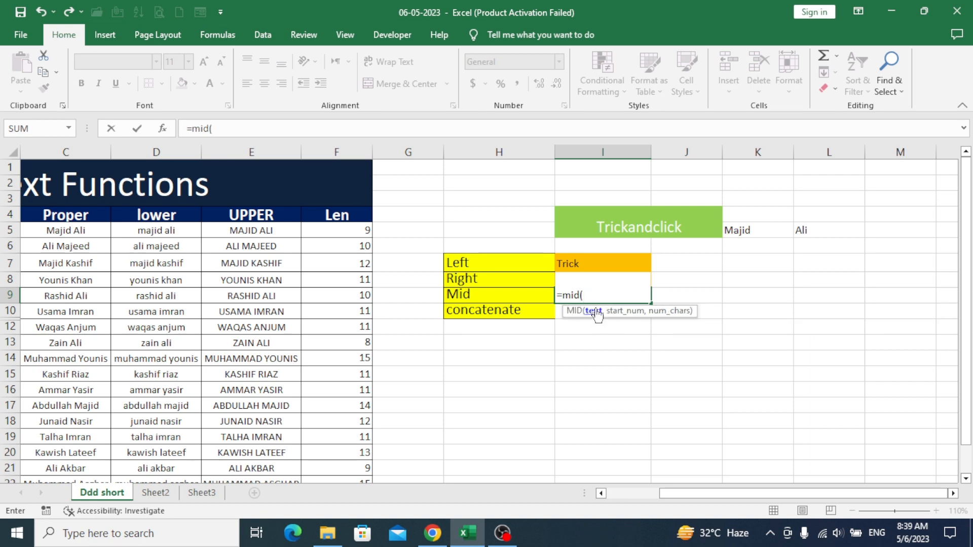
{"action": "left_click", "coordinate": [626, 228]}
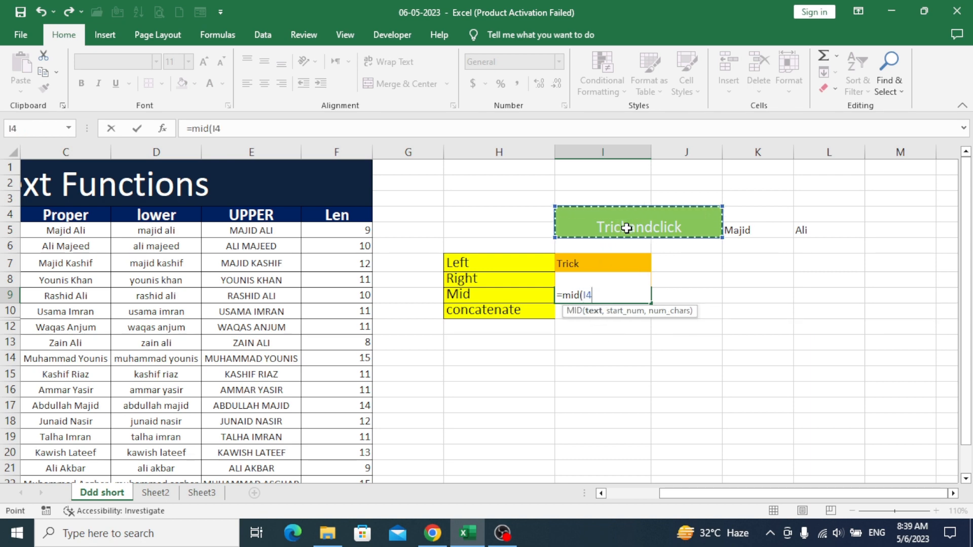
{"action": "type", "text": ","}
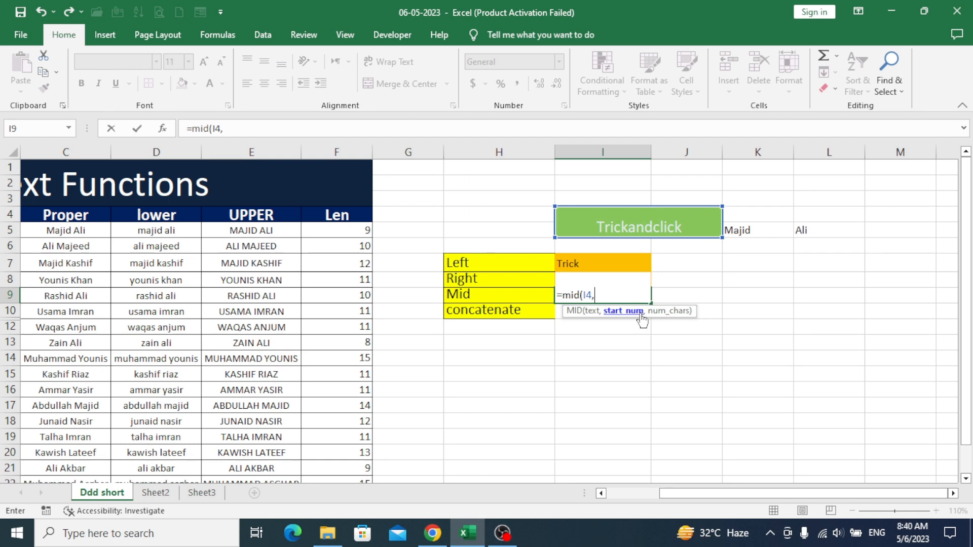
{"action": "type", "text": "4,7"}
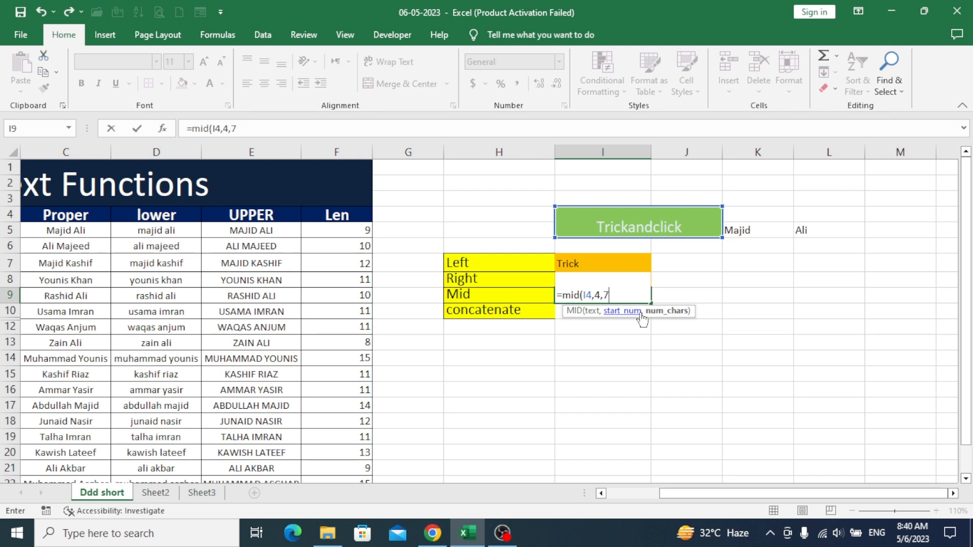
{"action": "type", "text": ")"}
{"action": "key", "text": "Return"}
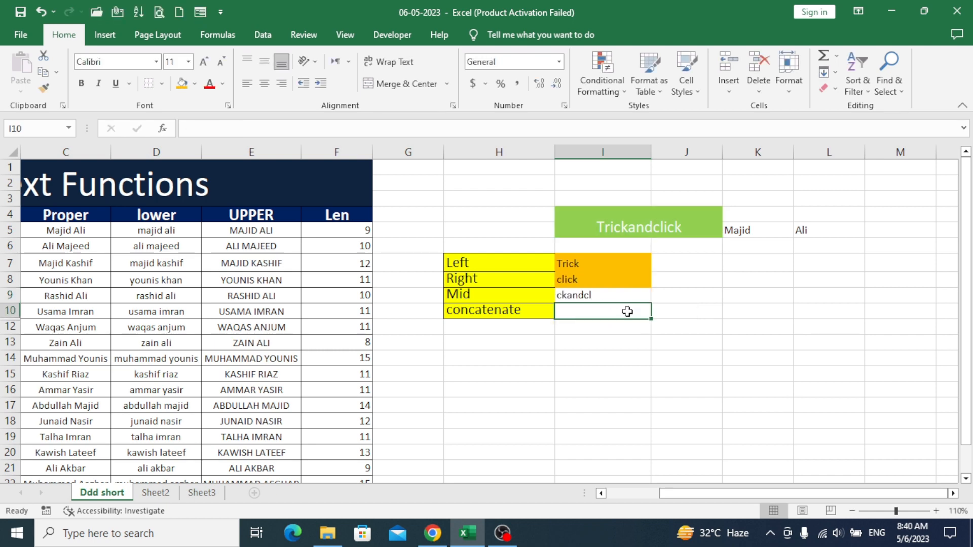
Fill the ckandcl result in I9 orange, then start a new formula in I10
{"action": "left_click", "coordinate": [588, 297]}
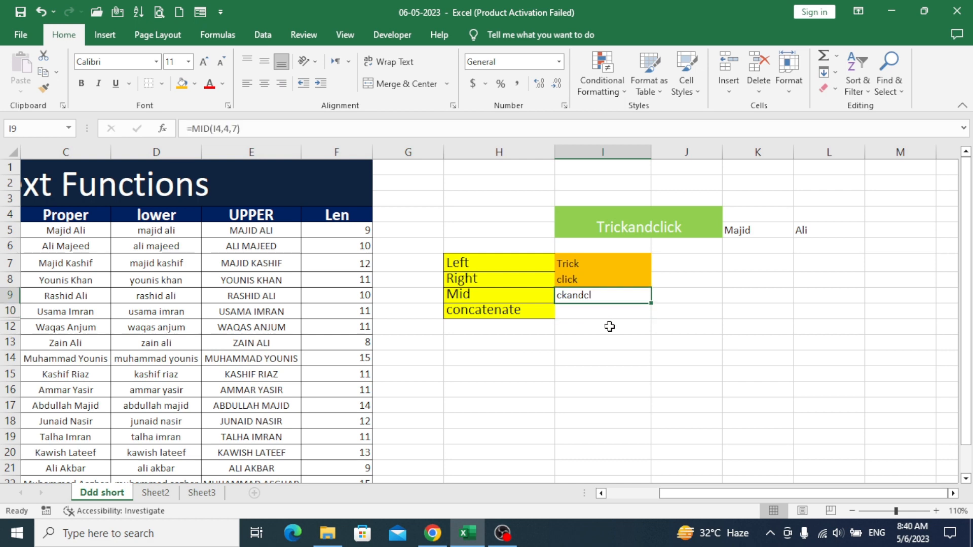
{"action": "left_click", "coordinate": [181, 83]}
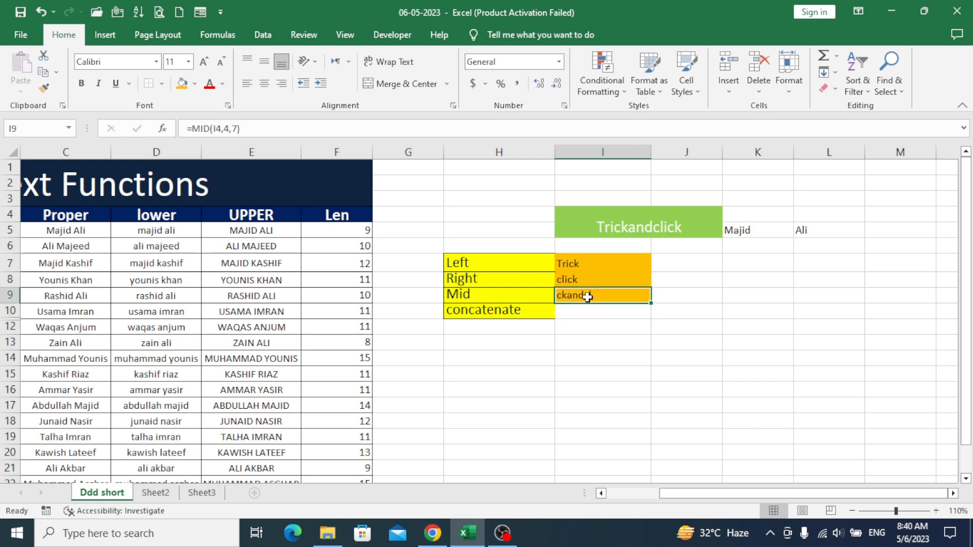
{"action": "left_click", "coordinate": [594, 314]}
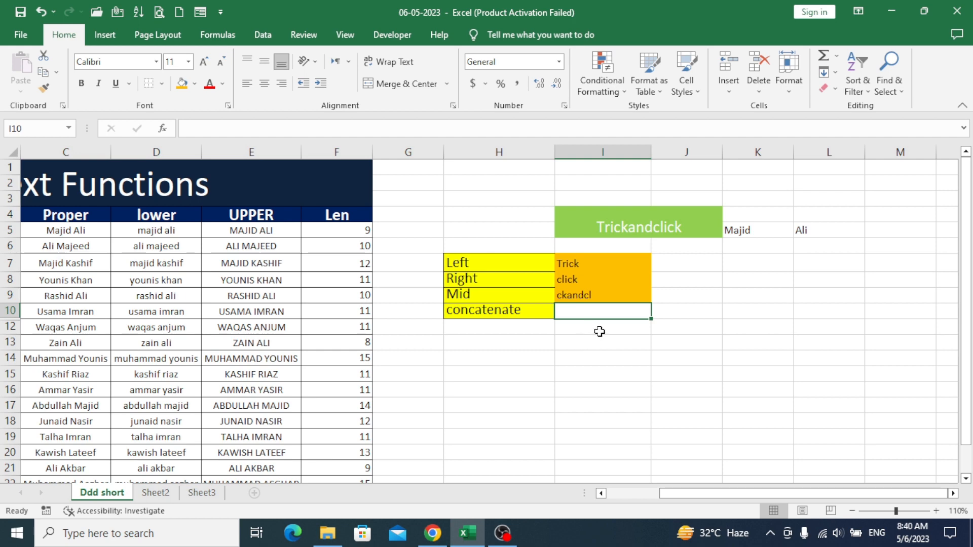
{"action": "key", "text": "ctrl+z"}
{"action": "type", "text": "="}
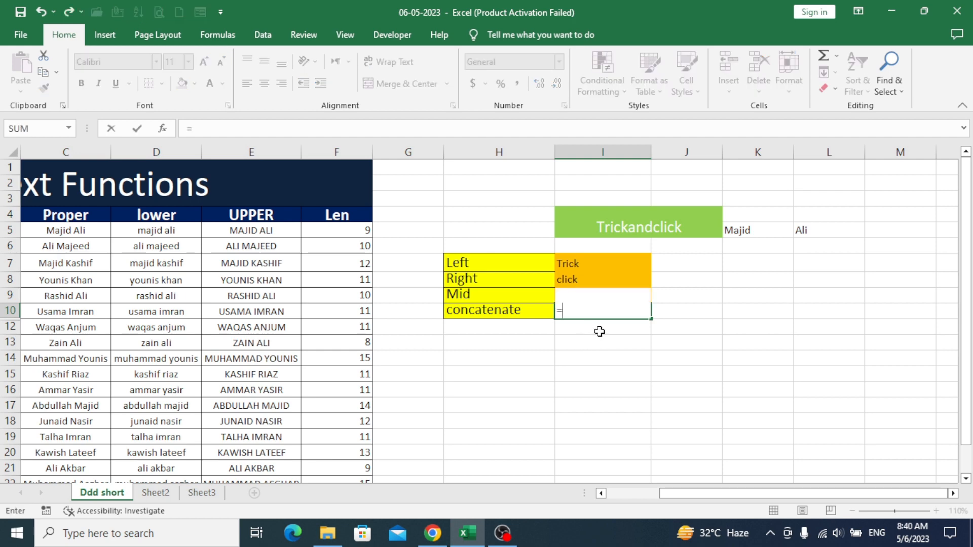
Enter =CONCATENATE(K5,L5) in I10 to join Majid and Ali into MajidAli
{"action": "type", "text": "n"}
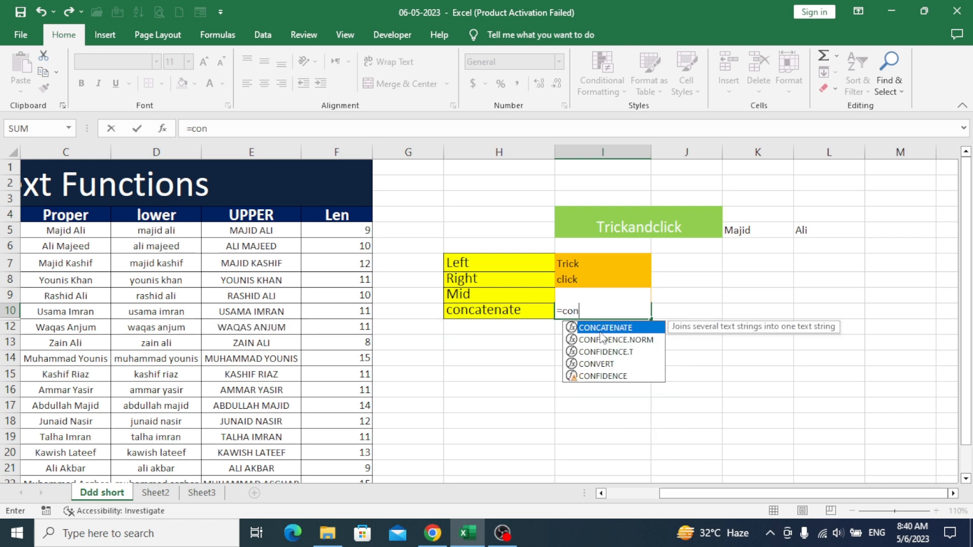
{"action": "type", "text": "catenate"}
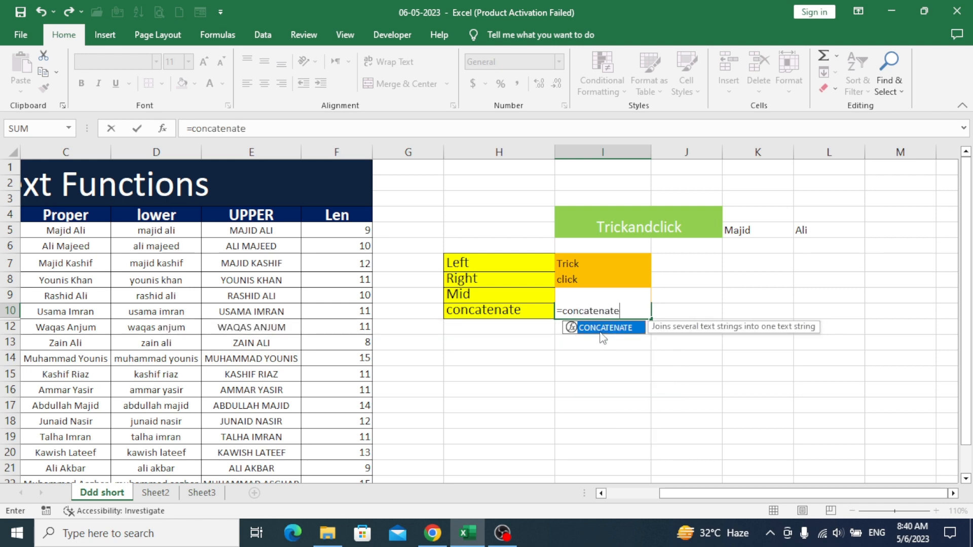
{"action": "type", "text": "("}
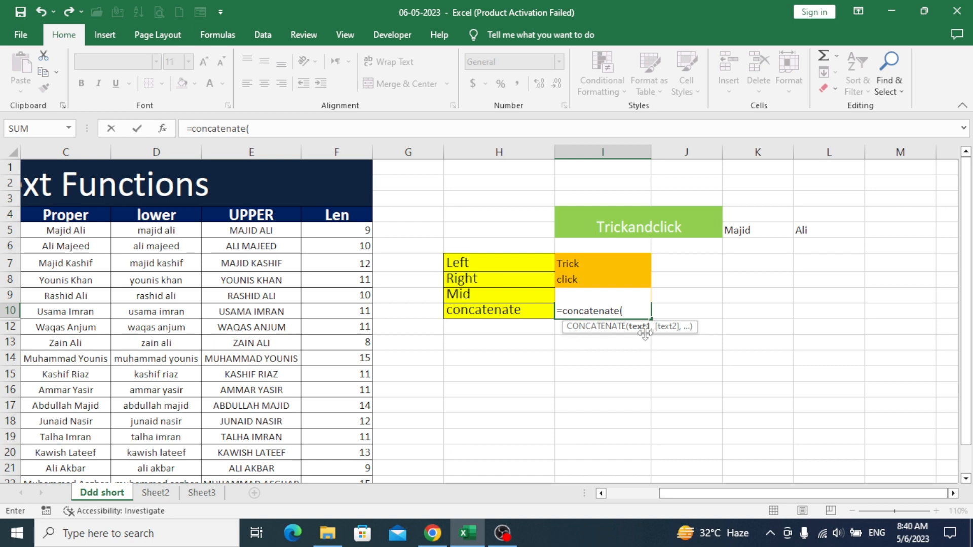
{"action": "left_click", "coordinate": [747, 230]}
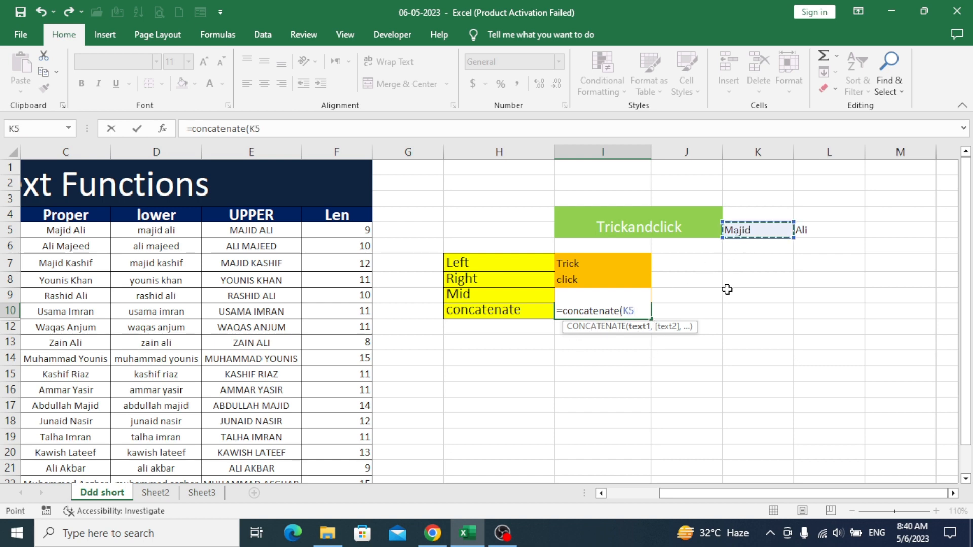
{"action": "type", "text": ","}
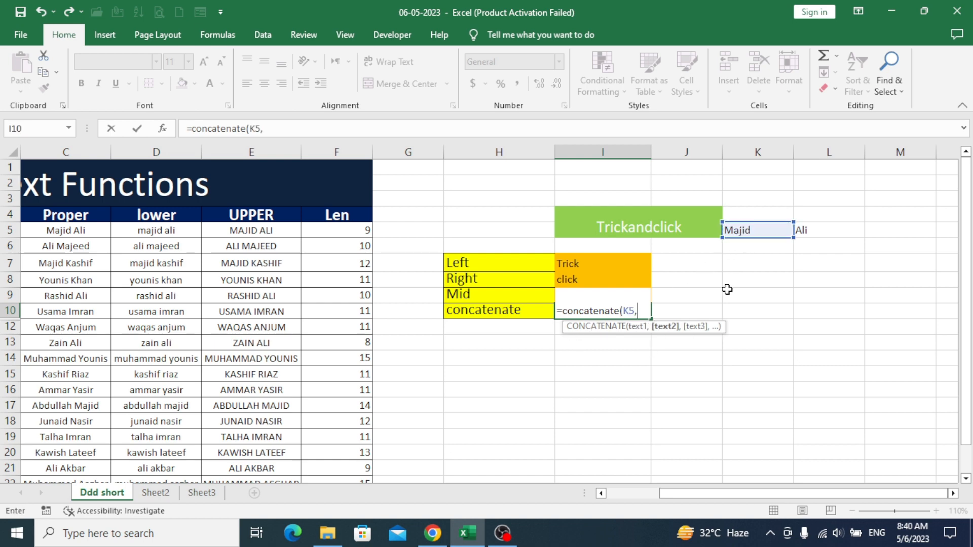
{"action": "left_click", "coordinate": [808, 231]}
{"action": "type", "text": ","}
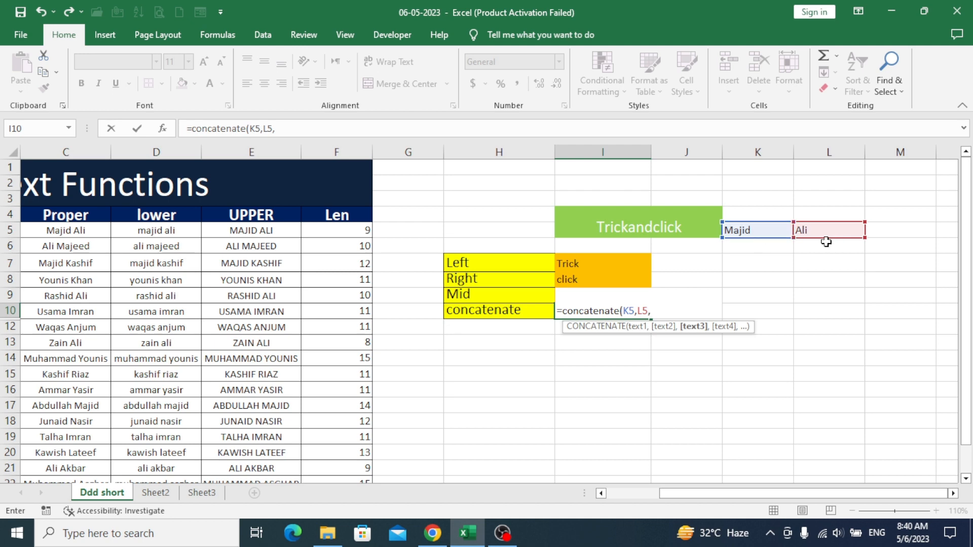
{"action": "key", "text": "BackSpace"}
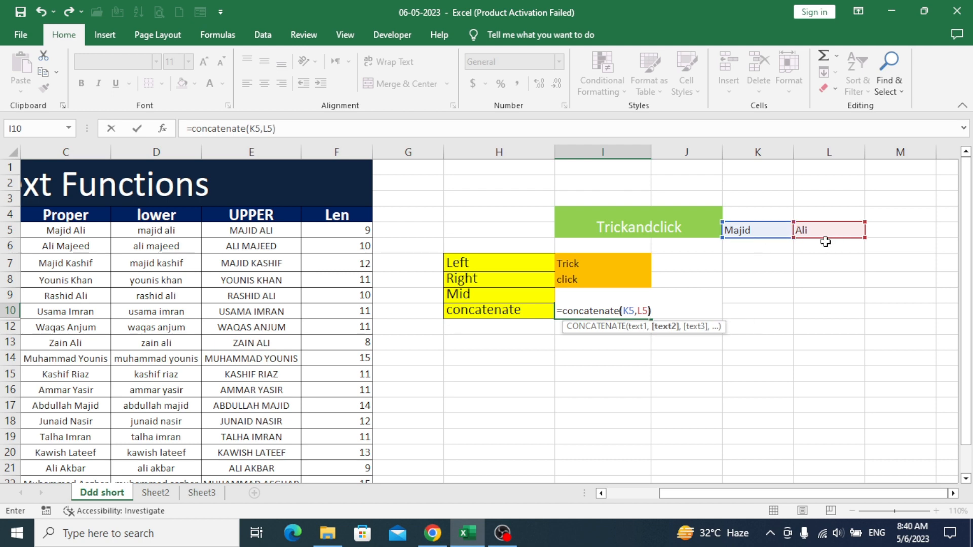
{"action": "key", "text": "Return"}
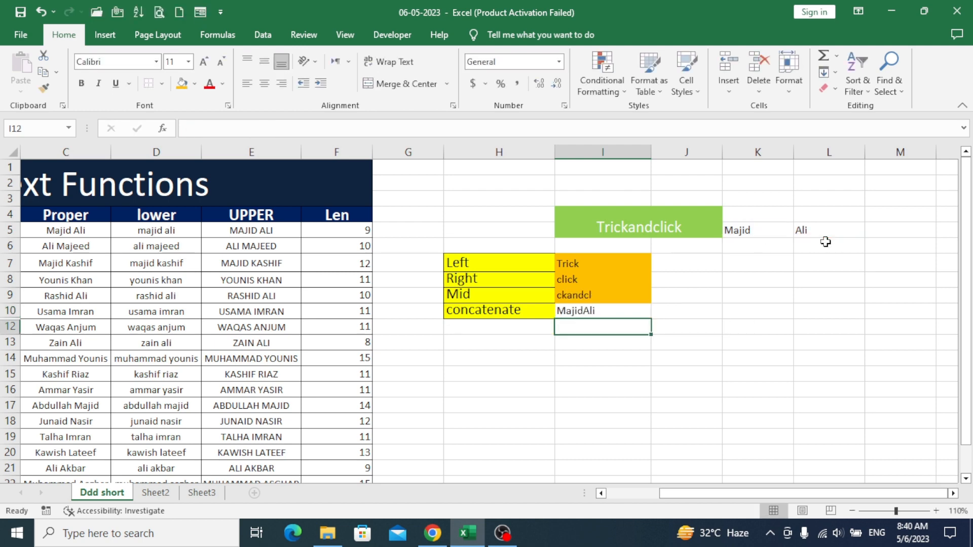
Fill I10 orange and check the Majid and Ali source names in K5 and L5
{"action": "left_click", "coordinate": [630, 314]}
{"action": "left_click", "coordinate": [181, 83]}
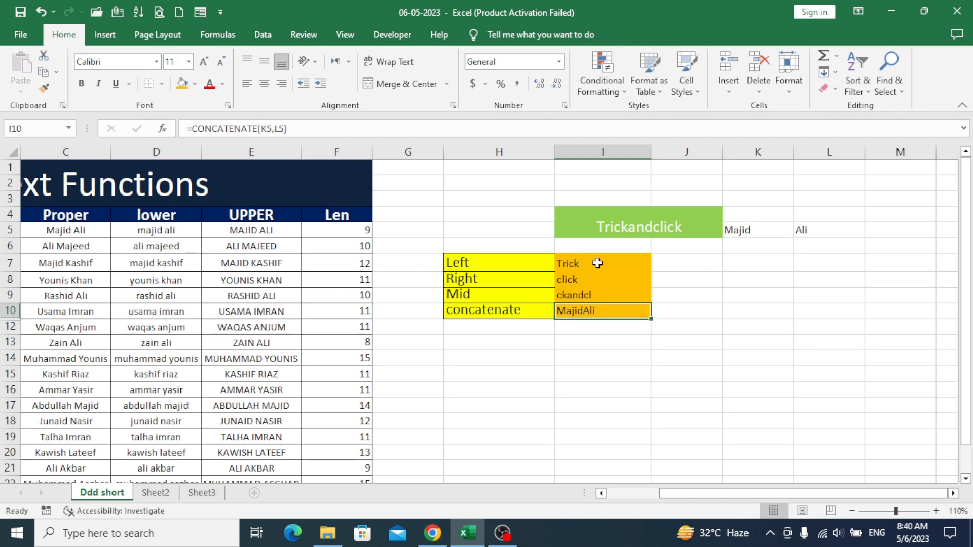
{"action": "left_click", "coordinate": [757, 231]}
{"action": "left_click", "coordinate": [816, 231]}
{"action": "left_click", "coordinate": [766, 231]}
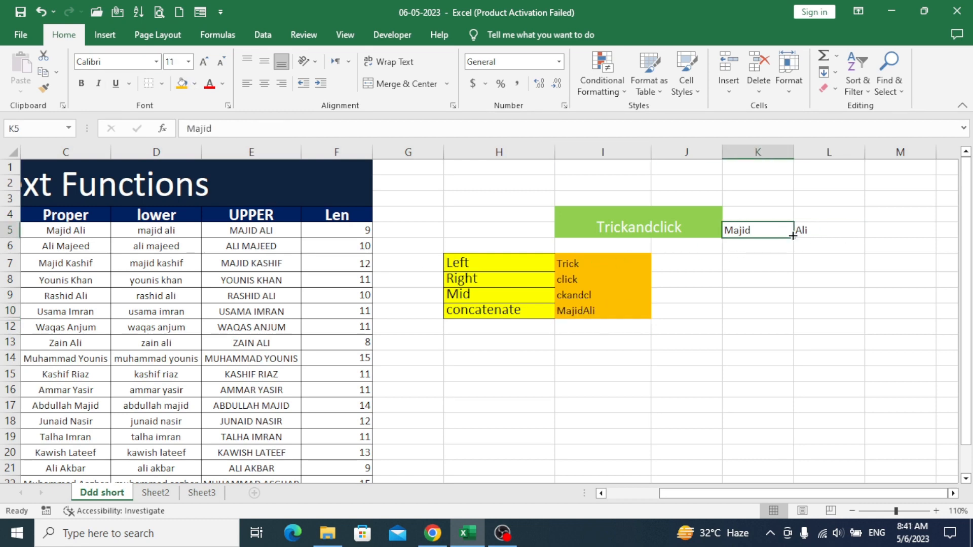
{"action": "left_click", "coordinate": [813, 231]}
{"action": "left_click", "coordinate": [770, 231]}
Apply All Borders to the MajidAli result in I10
{"action": "left_click", "coordinate": [618, 312]}
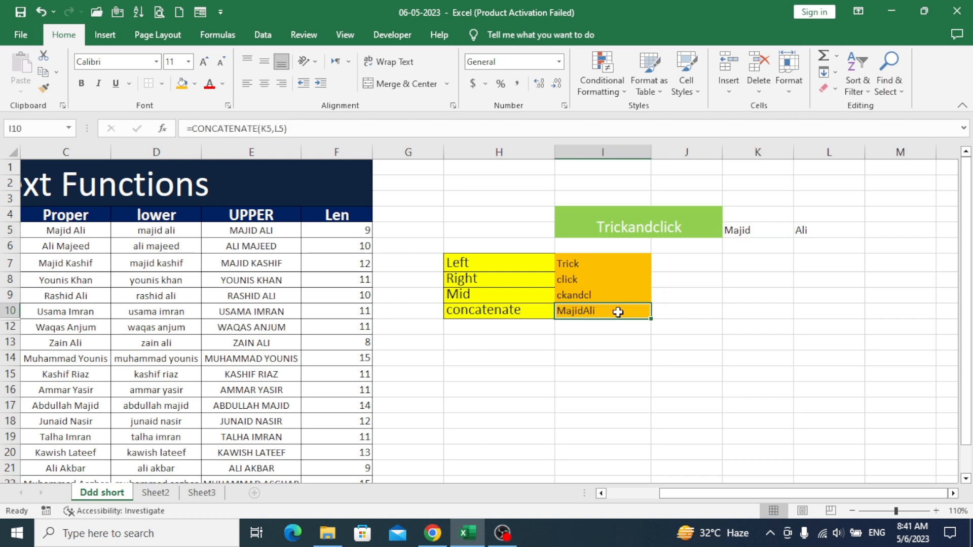
{"action": "left_click", "coordinate": [161, 83]}
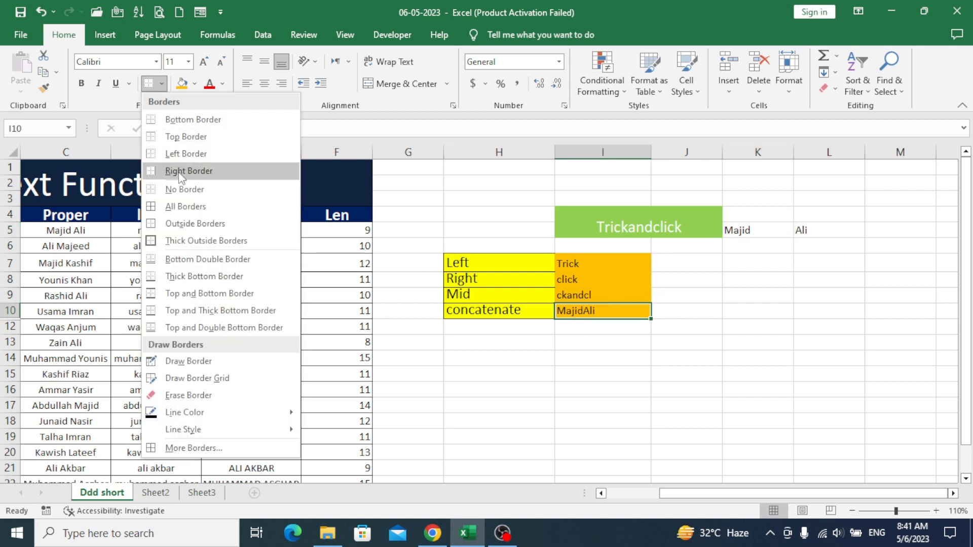
{"action": "left_click", "coordinate": [175, 203]}
{"action": "left_click", "coordinate": [603, 327]}
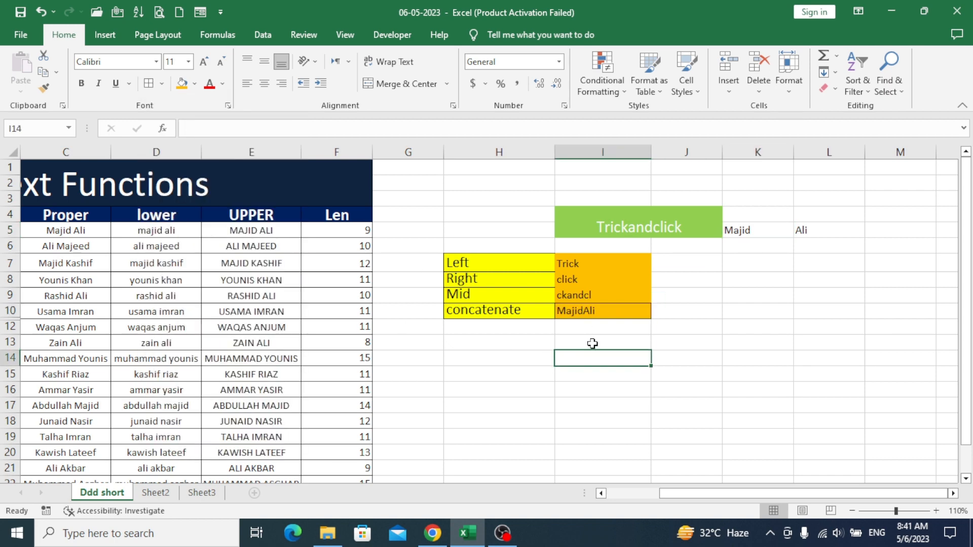
{"action": "left_click", "coordinate": [606, 312]}
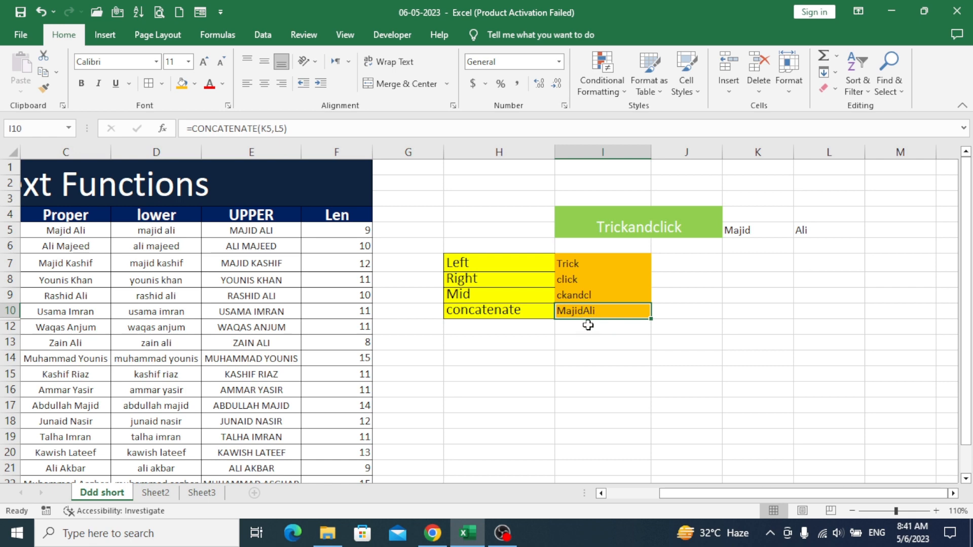
{"action": "left_click", "coordinate": [589, 328]}
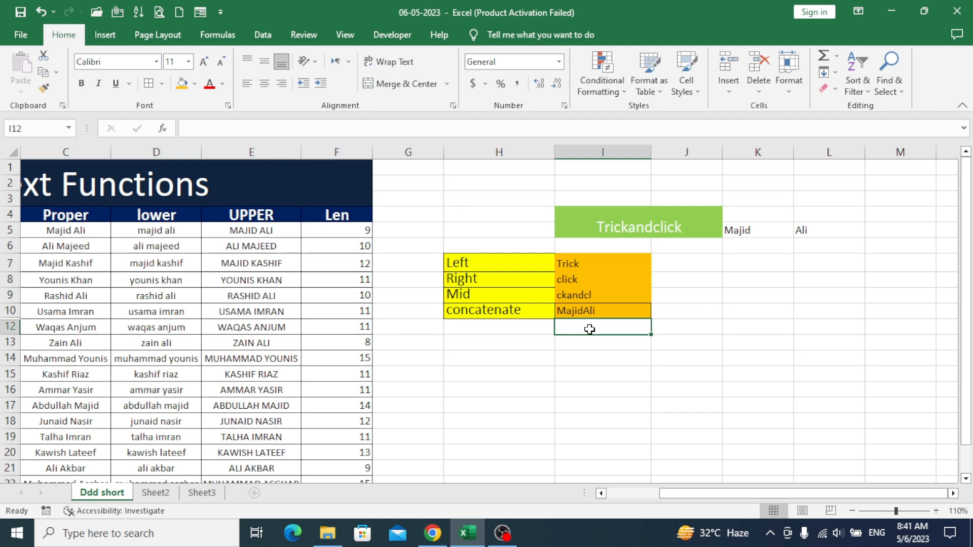
{"action": "type", "text": "="}
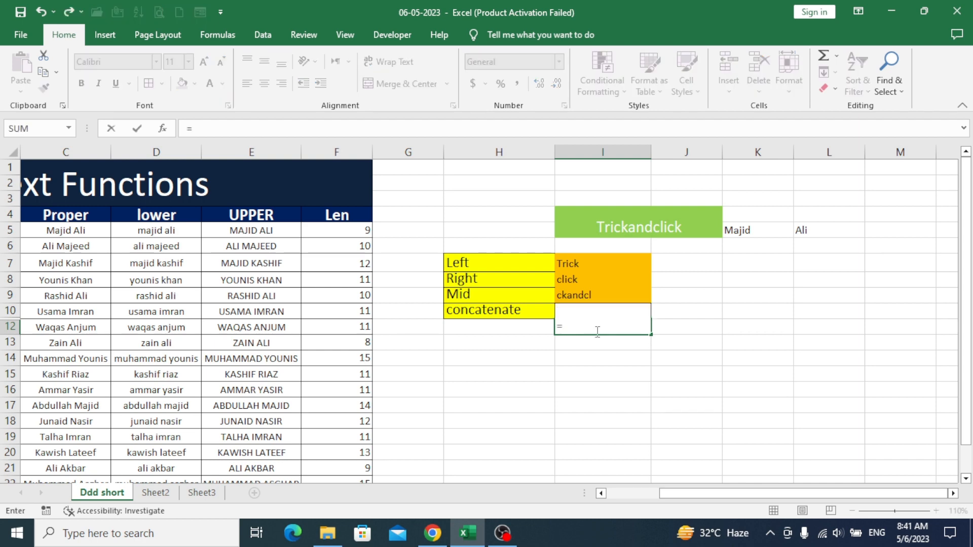
{"action": "type", "text": "concat"}
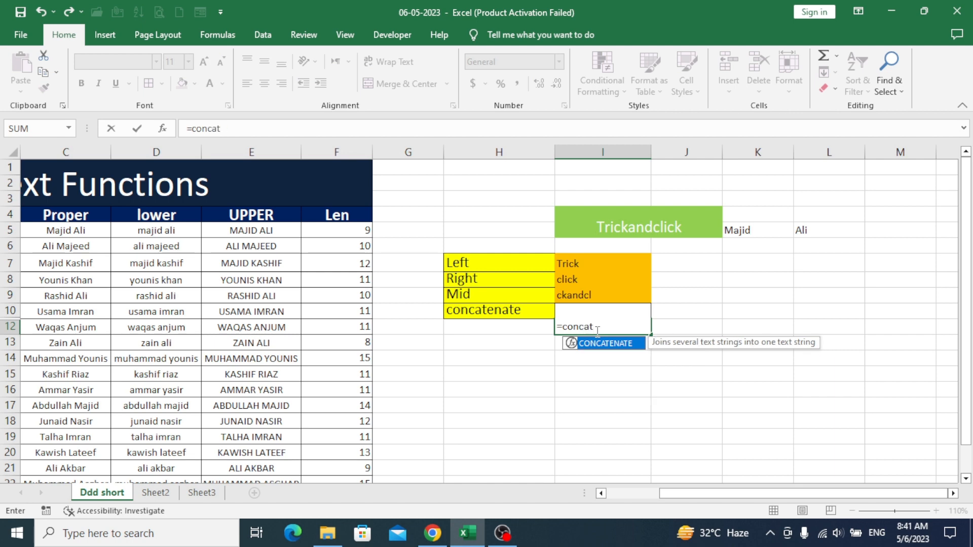
{"action": "type", "text": "enate("}
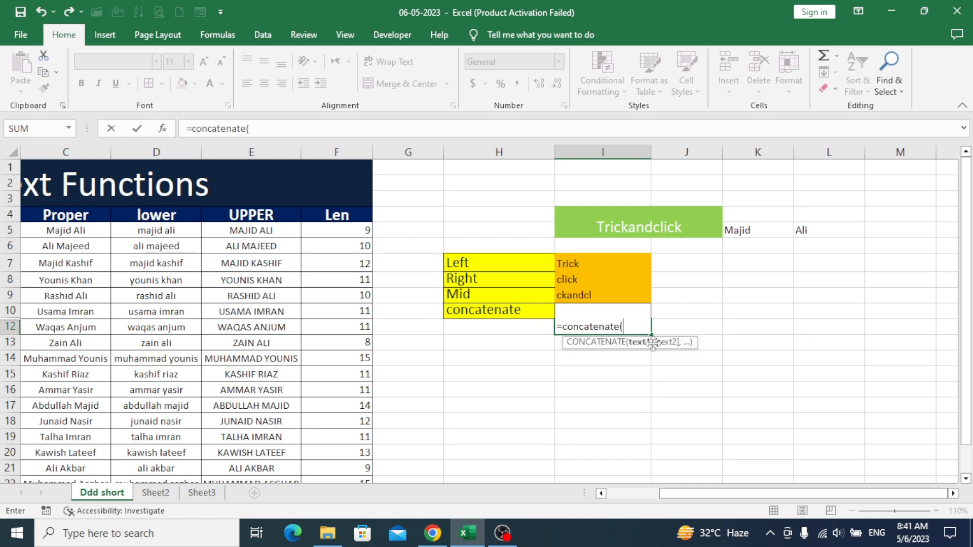
{"action": "left_click", "coordinate": [744, 231]}
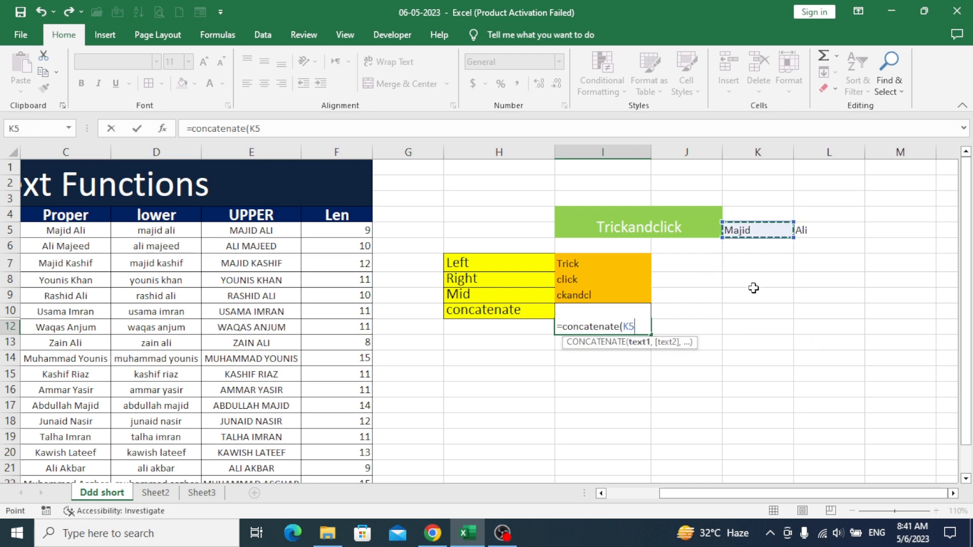
{"action": "type", "text": ","}
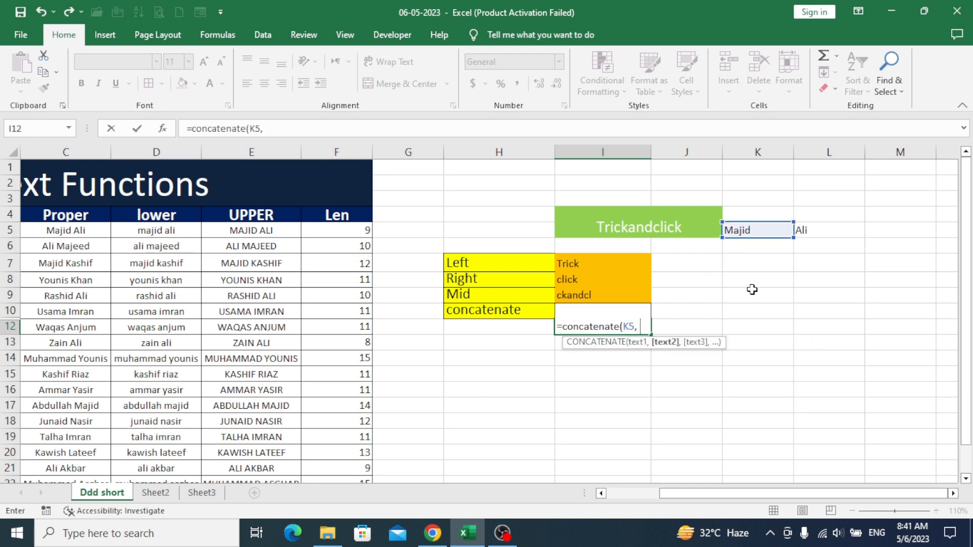
{"action": "type", "text": " \""}
{"action": "type", "text": "\","}
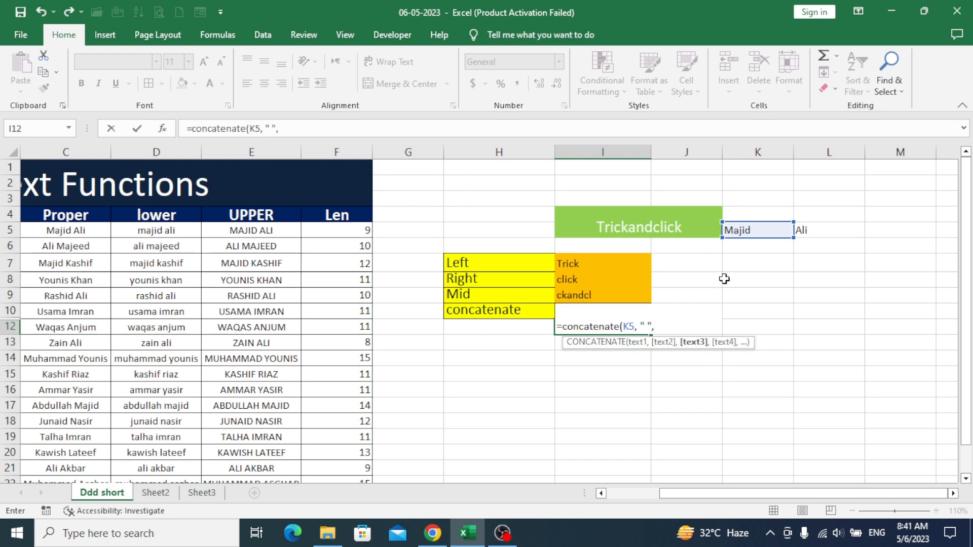
{"action": "left_click", "coordinate": [804, 229]}
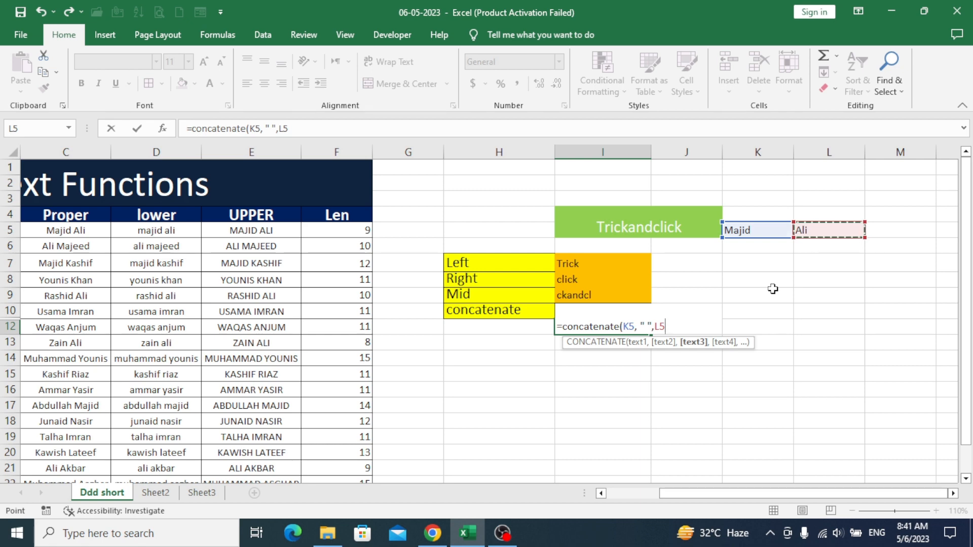
{"action": "type", "text": ")"}
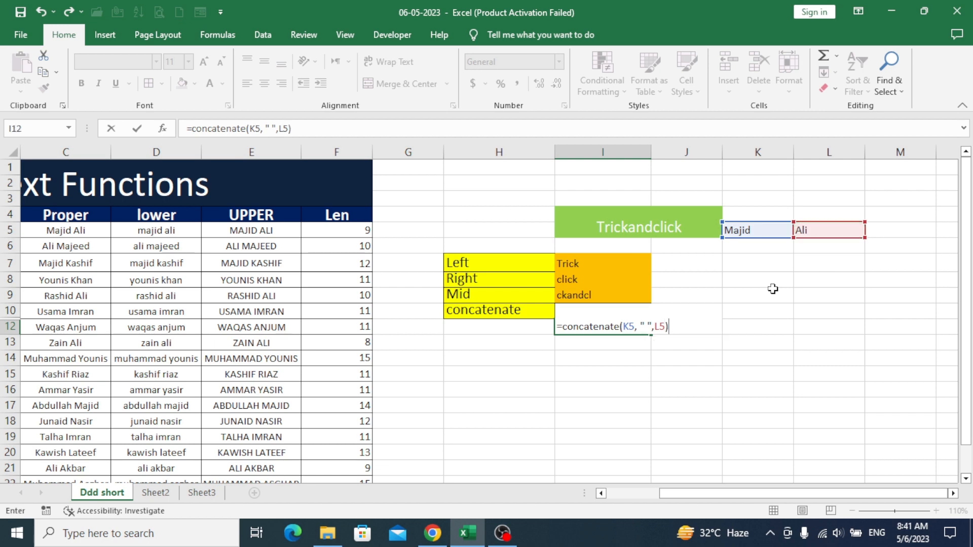
{"action": "key", "text": "Return"}
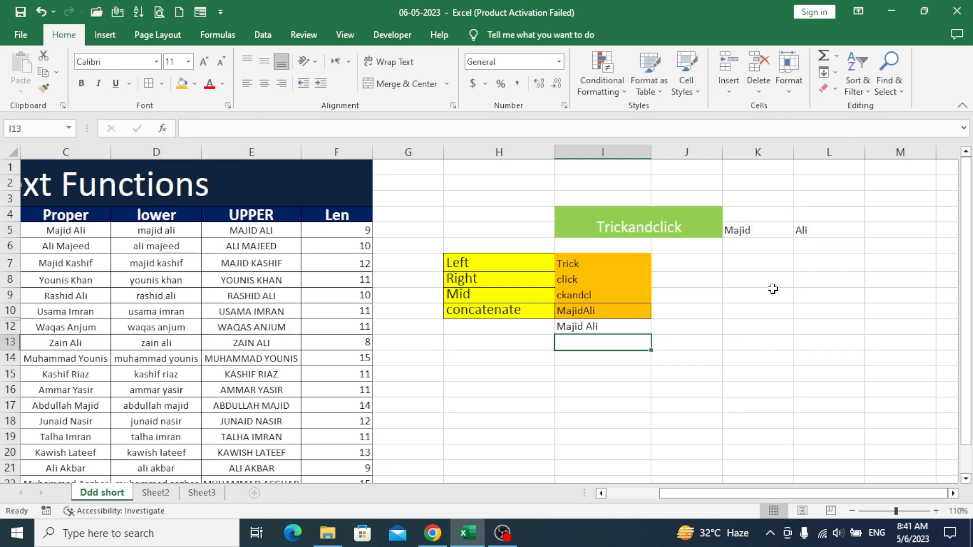
{"action": "left_click", "coordinate": [630, 326]}
{"action": "left_click", "coordinate": [605, 307]}
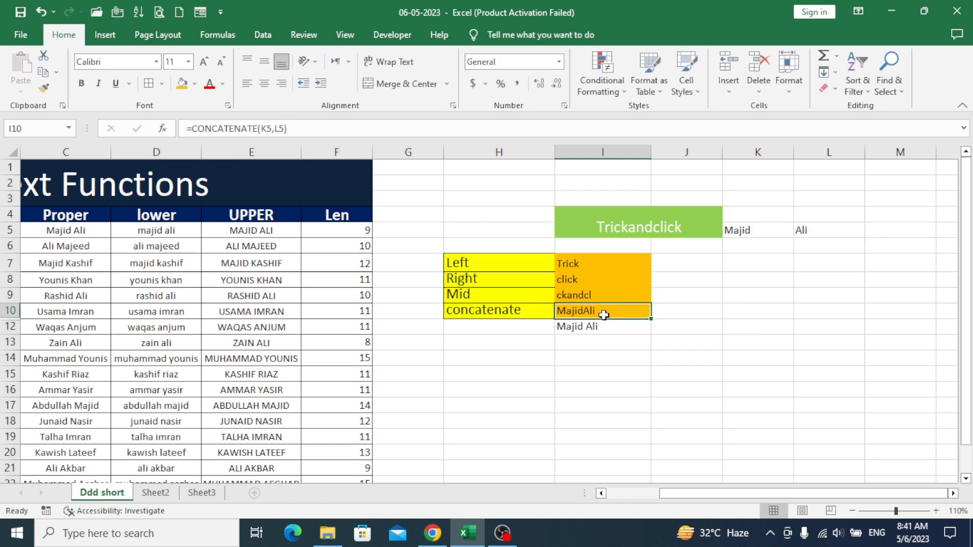
{"action": "left_click", "coordinate": [598, 327]}
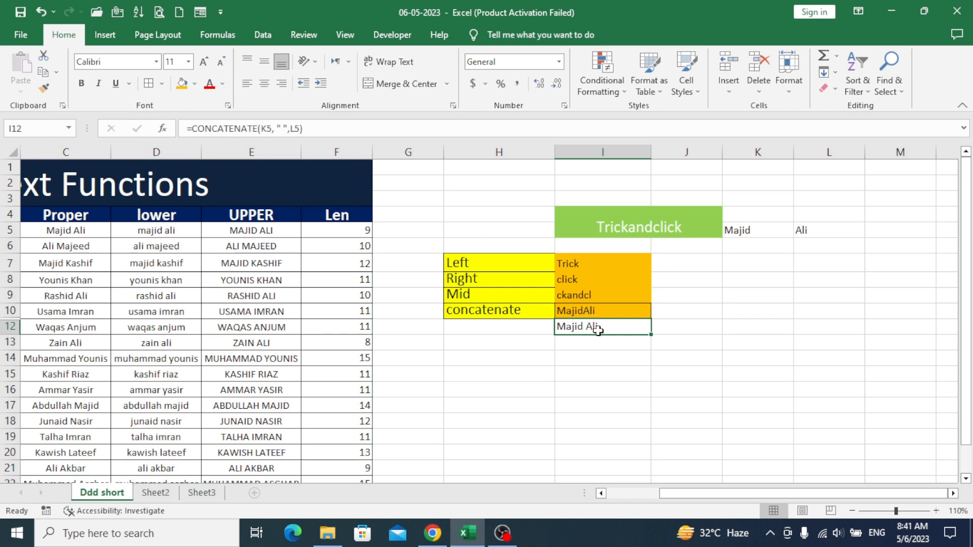
{"action": "left_click", "coordinate": [204, 61]}
{"action": "left_click", "coordinate": [204, 62]}
Compare the I10 and I12 formulas, then scroll the sheet back to column A
{"action": "left_click", "coordinate": [614, 311]}
{"action": "left_click", "coordinate": [617, 333]}
{"action": "left_click", "coordinate": [606, 311]}
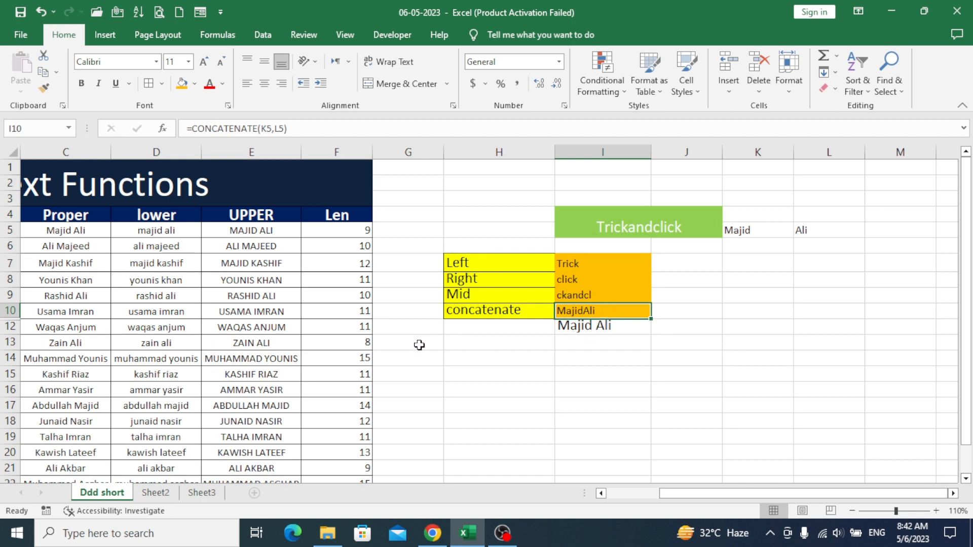
{"action": "left_click_drag", "start_coordinate": [722, 489], "coordinate": [670, 490]}
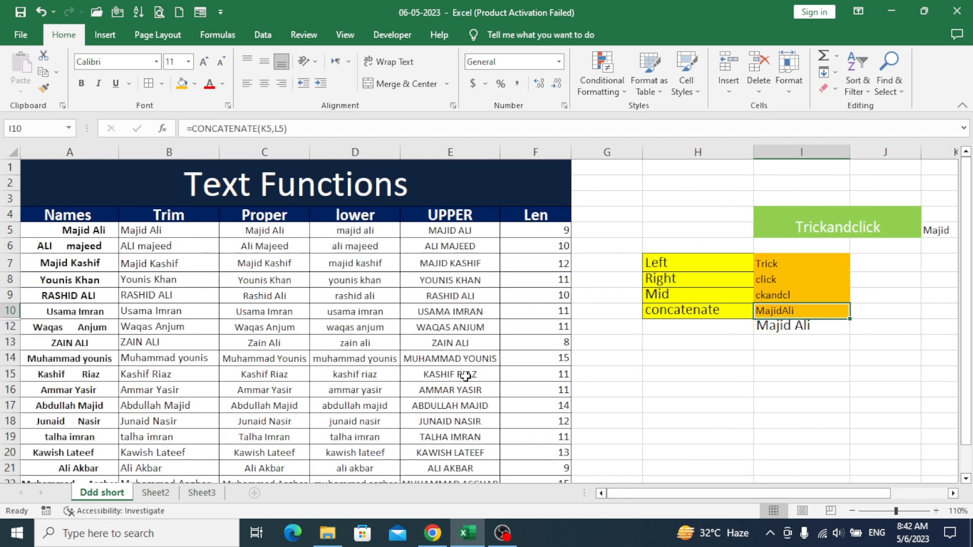